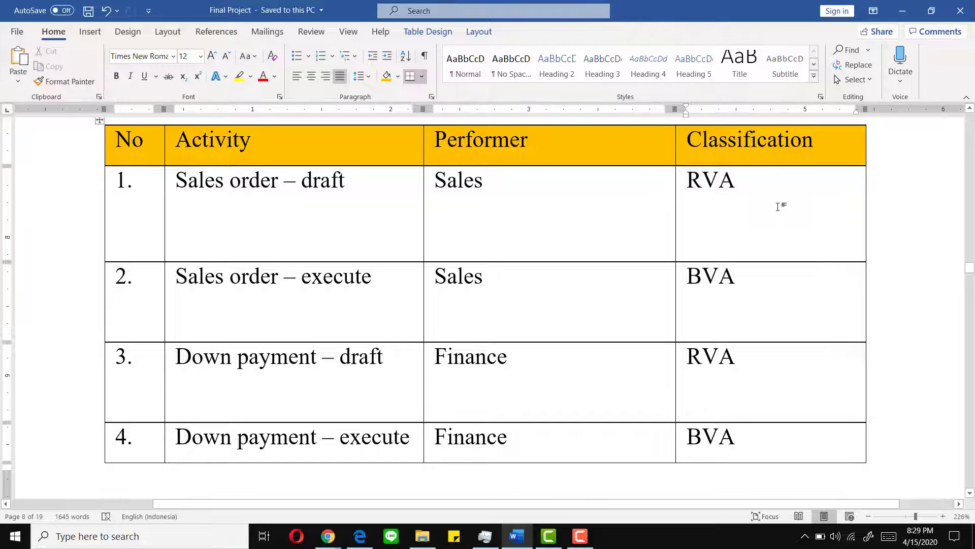
- Review the Classification cells of rows 2–7 (BVA, RVA, BVA, NVA, BVA, BVA) in the Word activity table
{"action": "scroll", "coordinate": [777, 207], "scroll_direction": "down", "scroll_amount": 1}
{"action": "left_click", "coordinate": [753, 218]}
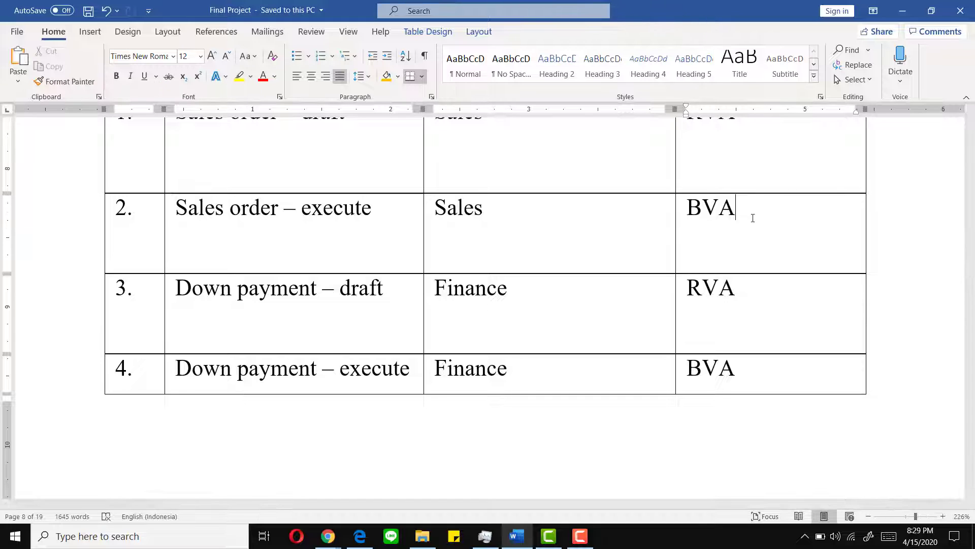
{"action": "left_click", "coordinate": [744, 289]}
{"action": "scroll", "coordinate": [745, 293], "scroll_direction": "down", "scroll_amount": 1}
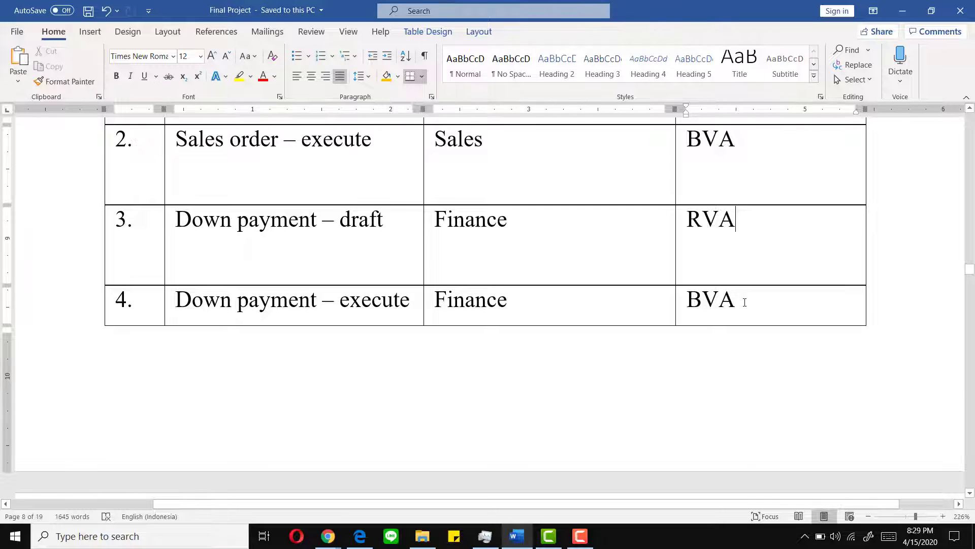
{"action": "left_click", "coordinate": [745, 303]}
{"action": "scroll", "coordinate": [745, 302], "scroll_direction": "down", "scroll_amount": 1}
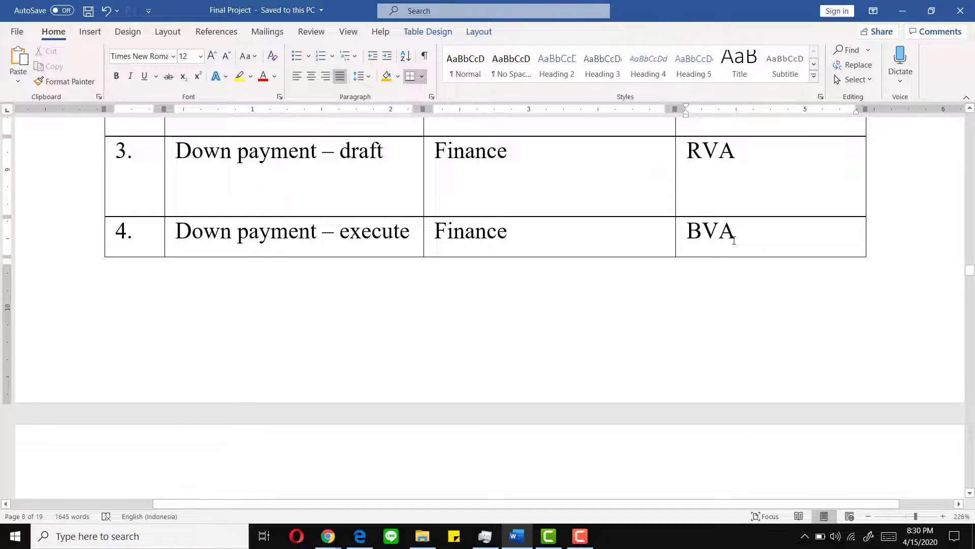
{"action": "scroll", "coordinate": [734, 241], "scroll_direction": "down", "scroll_amount": 8}
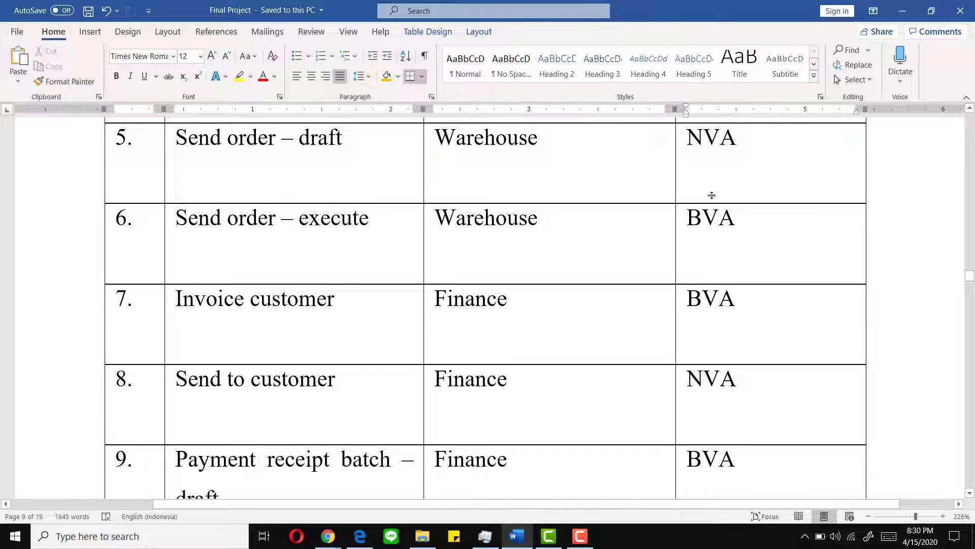
{"action": "left_click", "coordinate": [737, 144]}
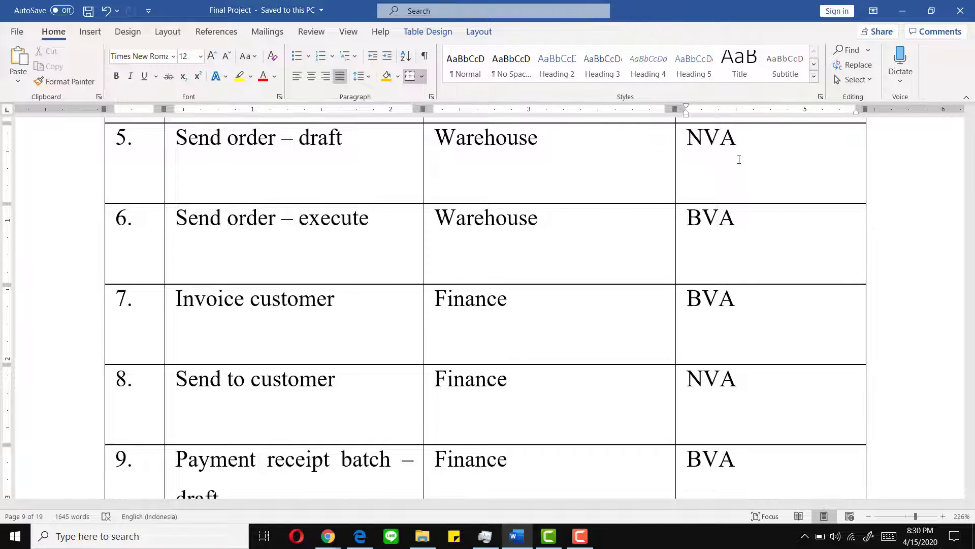
{"action": "left_click", "coordinate": [744, 228]}
{"action": "left_click", "coordinate": [749, 298]}
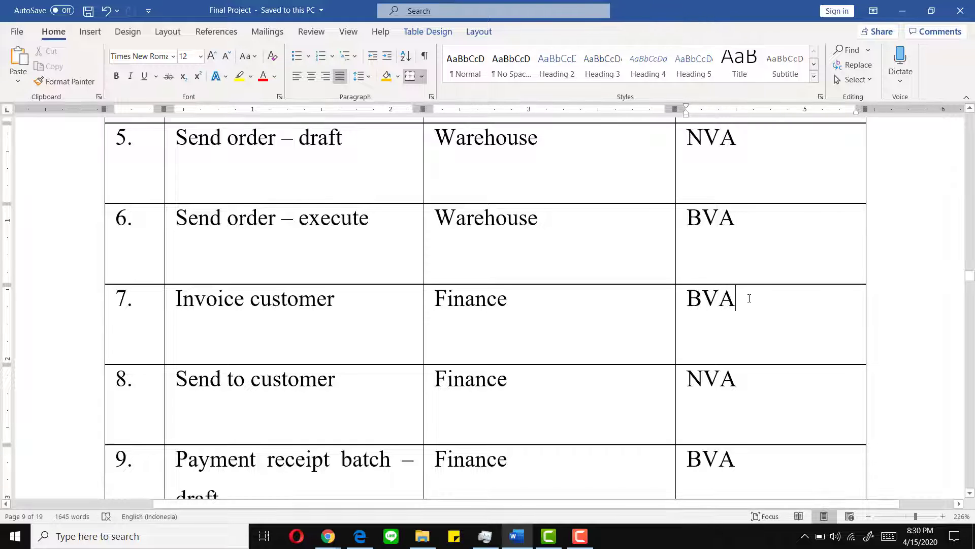
- Scroll down to the GAP Analysis heading, then switch to the Odoo Accounting Overview in Chrome
{"action": "scroll", "coordinate": [750, 298], "scroll_direction": "down", "scroll_amount": 2}
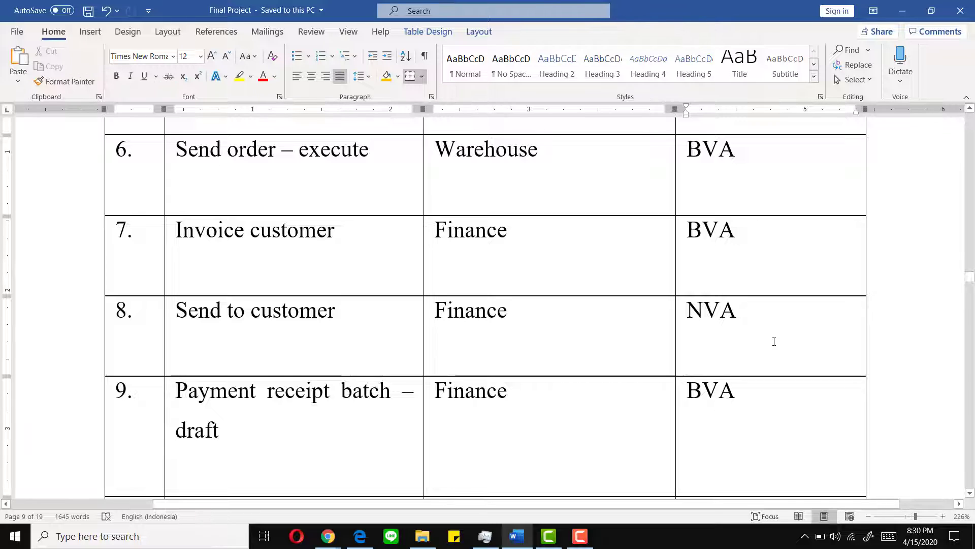
{"action": "scroll", "coordinate": [769, 321], "scroll_direction": "down", "scroll_amount": 4}
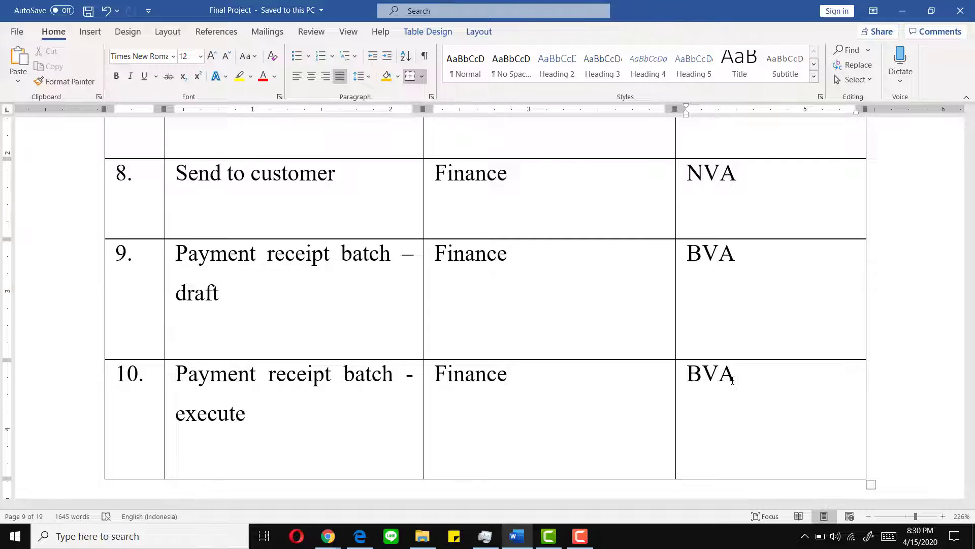
{"action": "scroll", "coordinate": [749, 337], "scroll_direction": "down", "scroll_amount": 2}
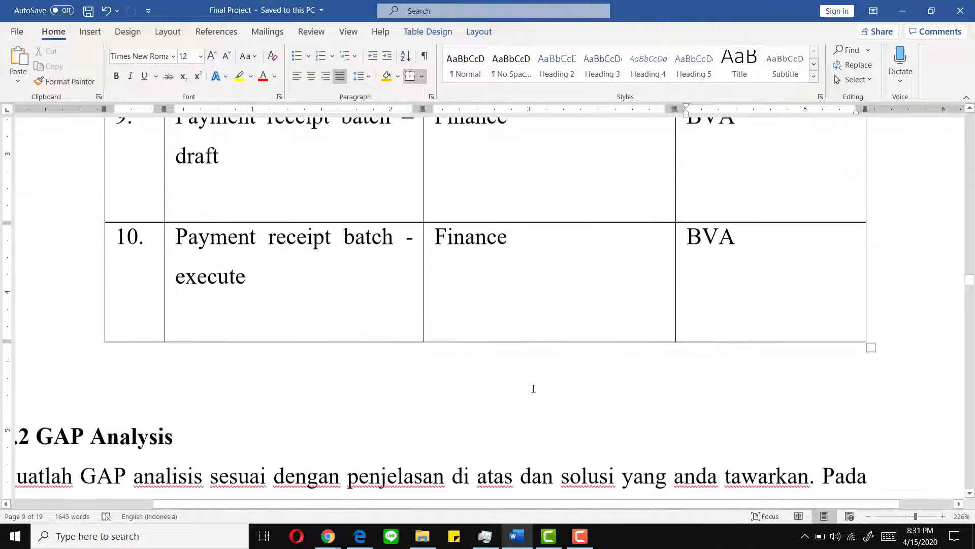
{"action": "mouse_move", "coordinate": [327, 537]}
{"action": "left_click", "coordinate": [313, 508]}
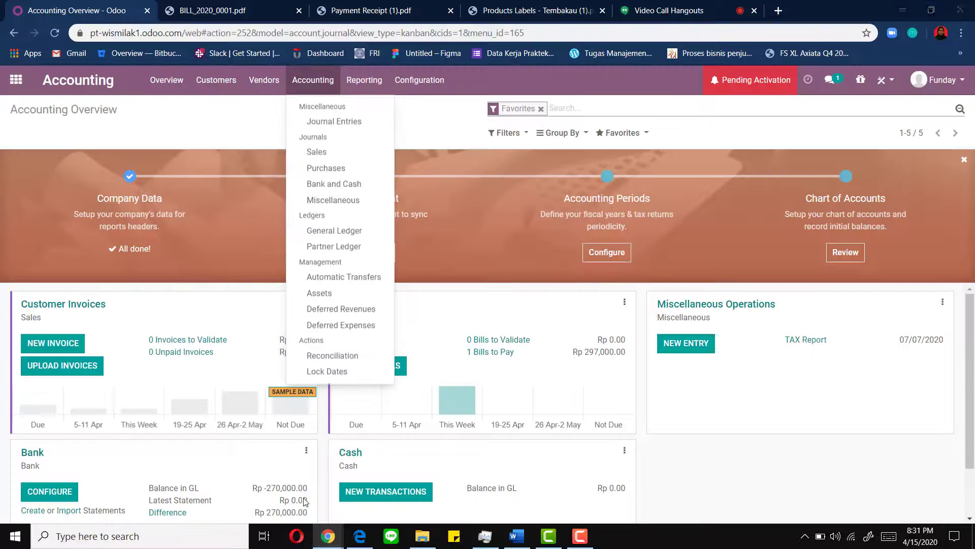
- Go to Vendors > Vendors and start a blank new vendor record
{"action": "left_click", "coordinate": [265, 81]}
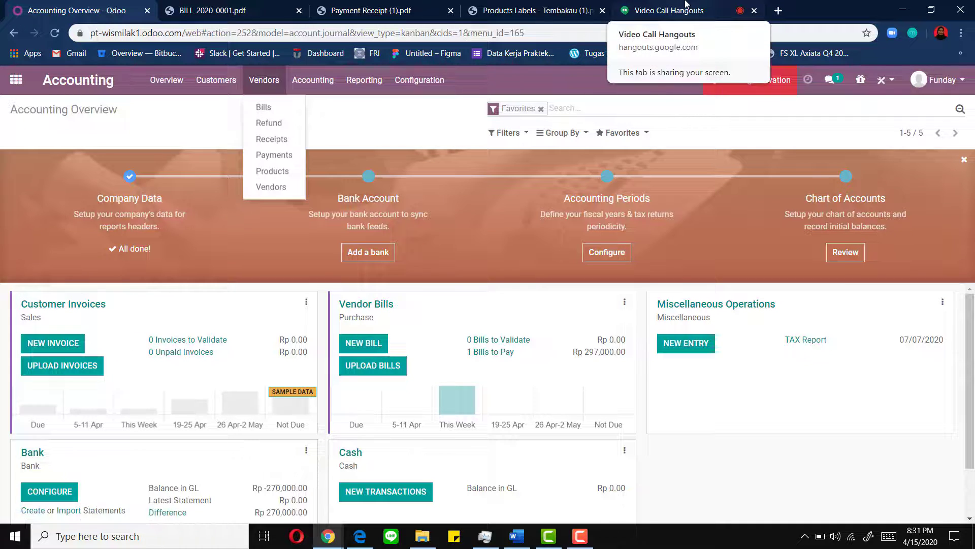
{"action": "left_click", "coordinate": [275, 190]}
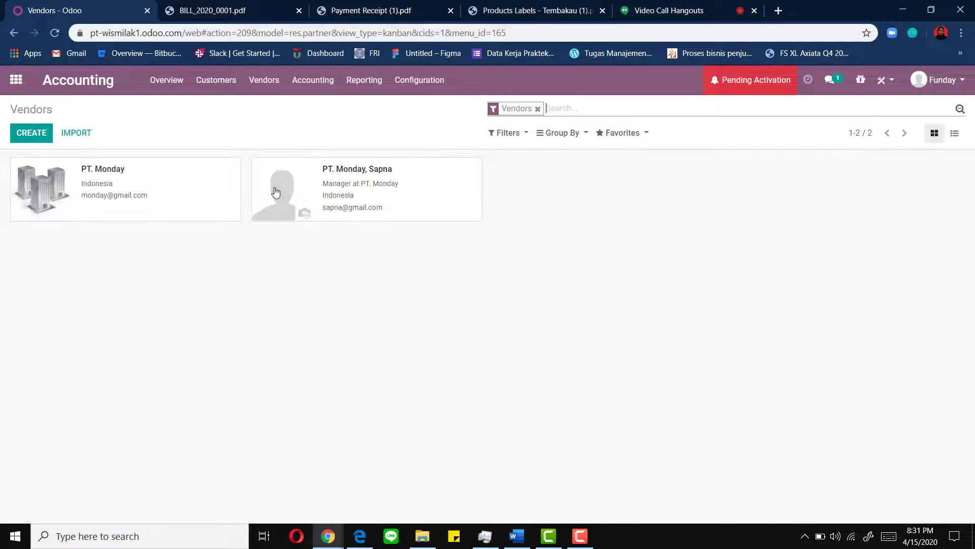
{"action": "left_click", "coordinate": [46, 136]}
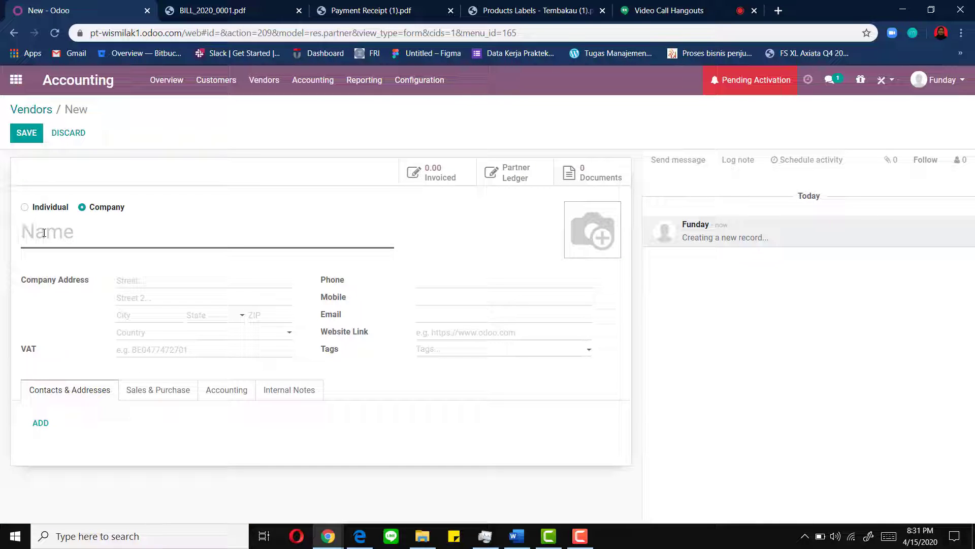
- Name the new vendor PT. Tuesday, with street Bandung and country Indonesia
{"action": "type", "text": "PT. T"}
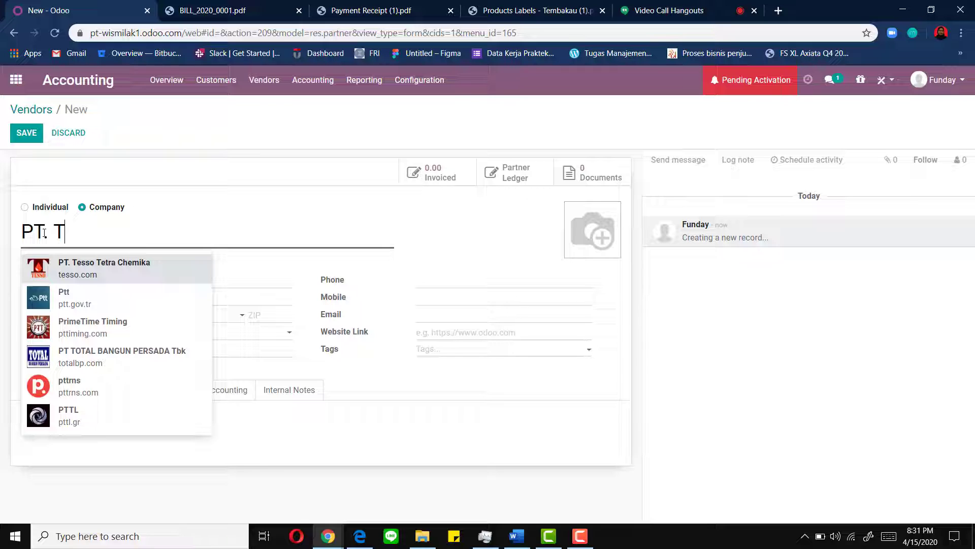
{"action": "type", "text": "uesda"}
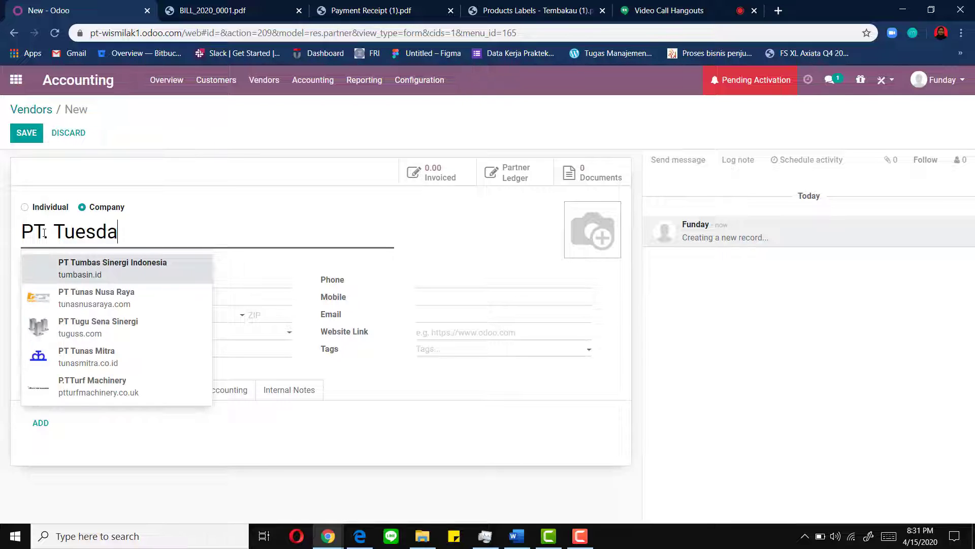
{"action": "type", "text": "y"}
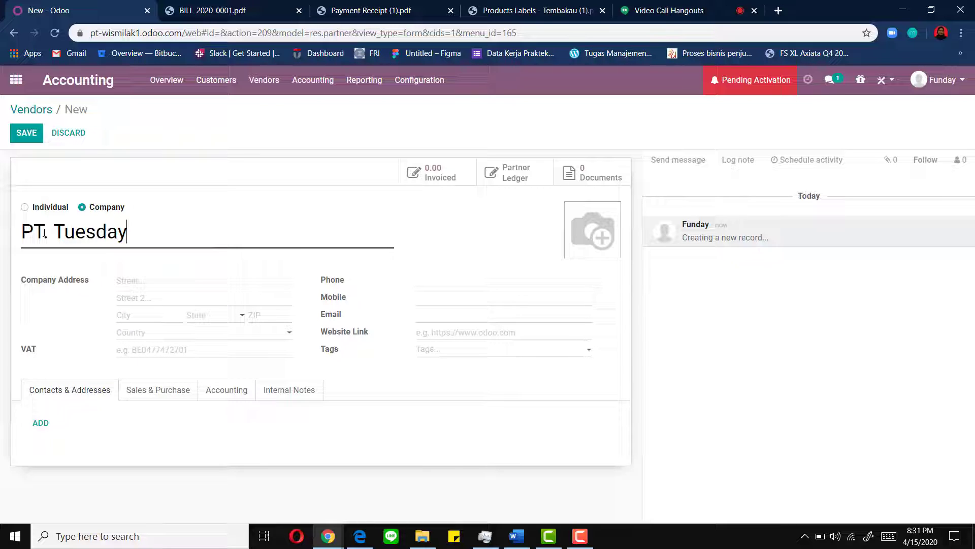
{"action": "left_click", "coordinate": [135, 285]}
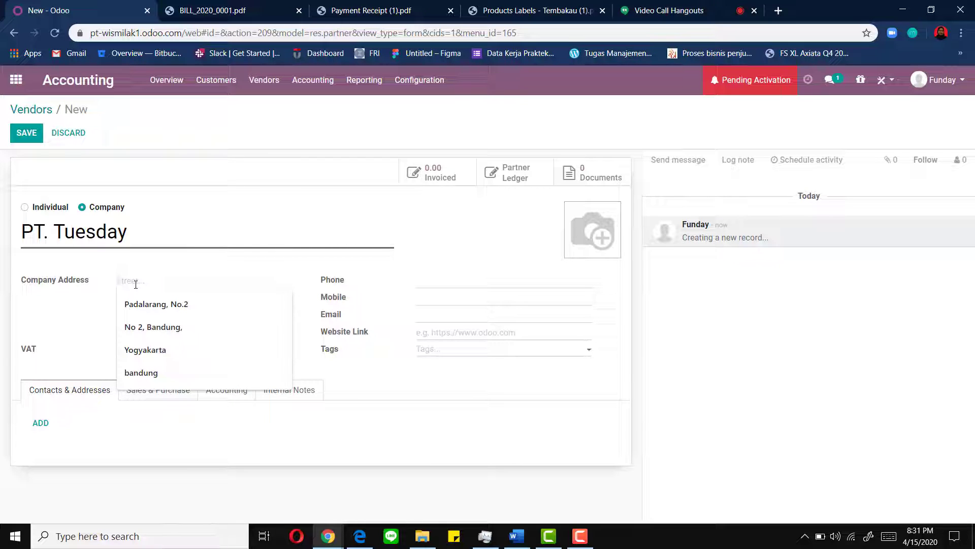
{"action": "type", "text": "Bandung"}
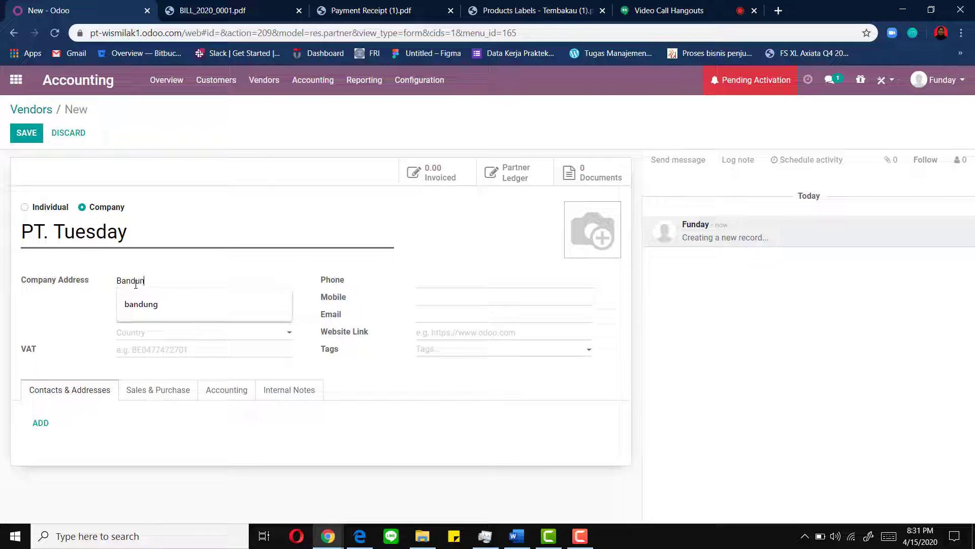
{"action": "left_click", "coordinate": [156, 338]}
{"action": "type", "text": "indon"}
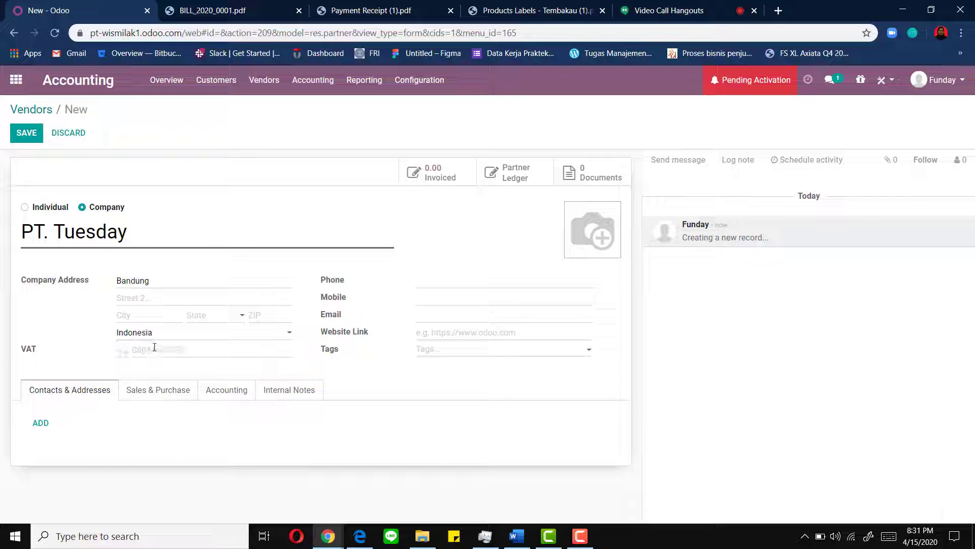
{"action": "left_click", "coordinate": [155, 347]}
- Enter the vendor's VAT number, the suggested phone and the company e-mail, then add a contact
{"action": "type", "text": "BE09"}
{"action": "key", "text": "BackSpace"}
{"action": "key", "text": "BackSpace"}
{"action": "type", "text": "2345"}
{"action": "left_click", "coordinate": [443, 274]}
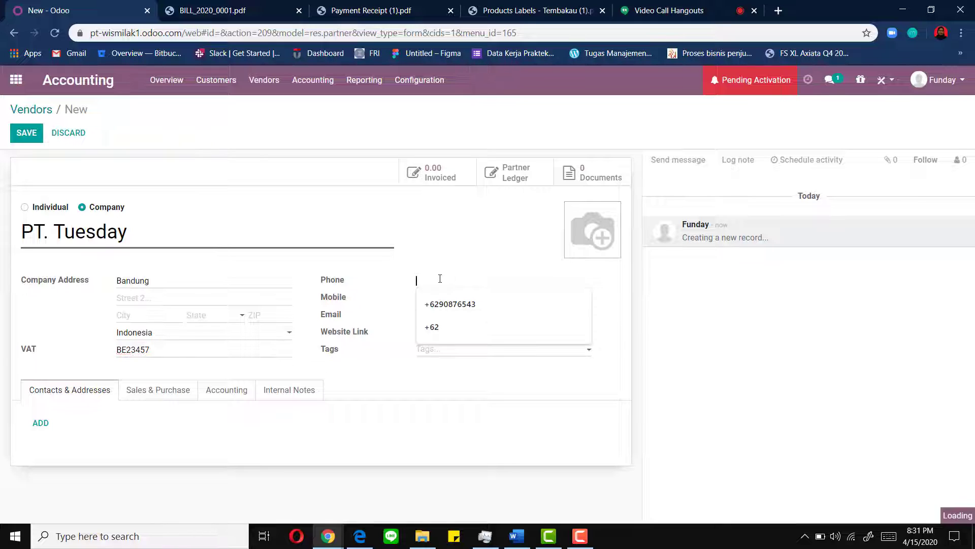
{"action": "left_click", "coordinate": [446, 304]}
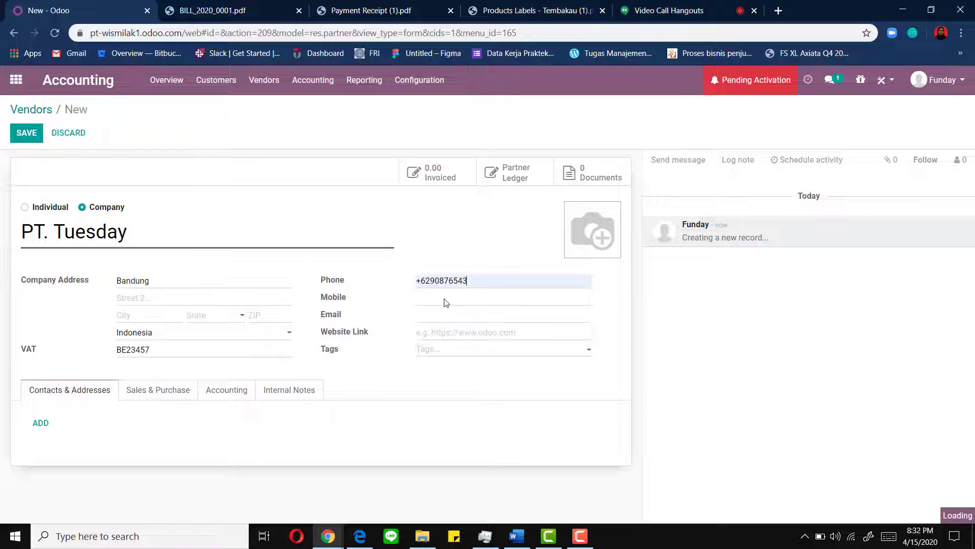
{"action": "left_click", "coordinate": [421, 314]}
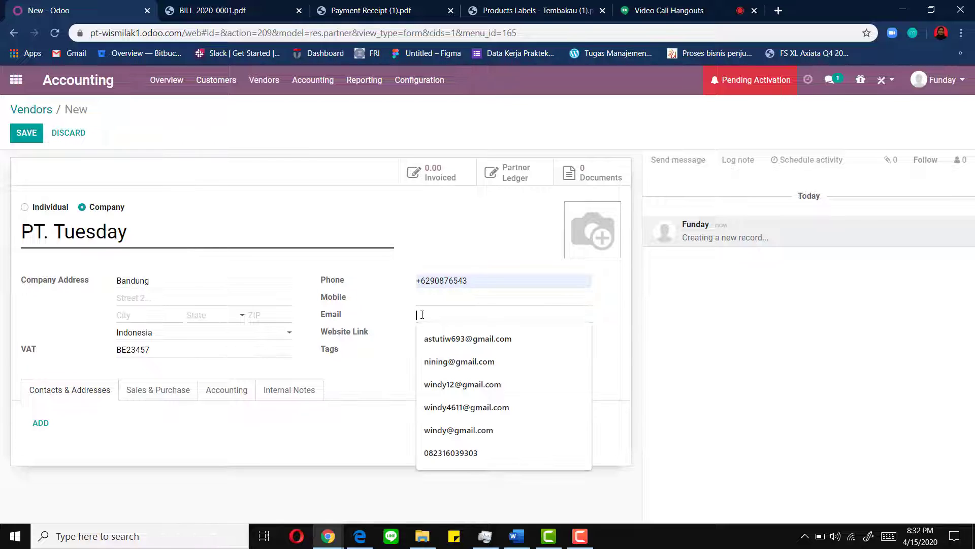
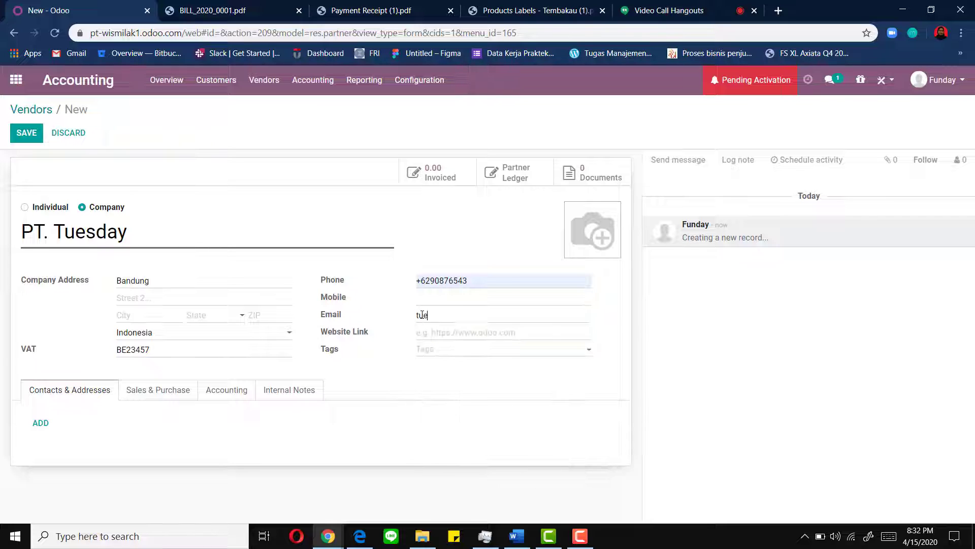
{"action": "left_click", "coordinate": [41, 424]}
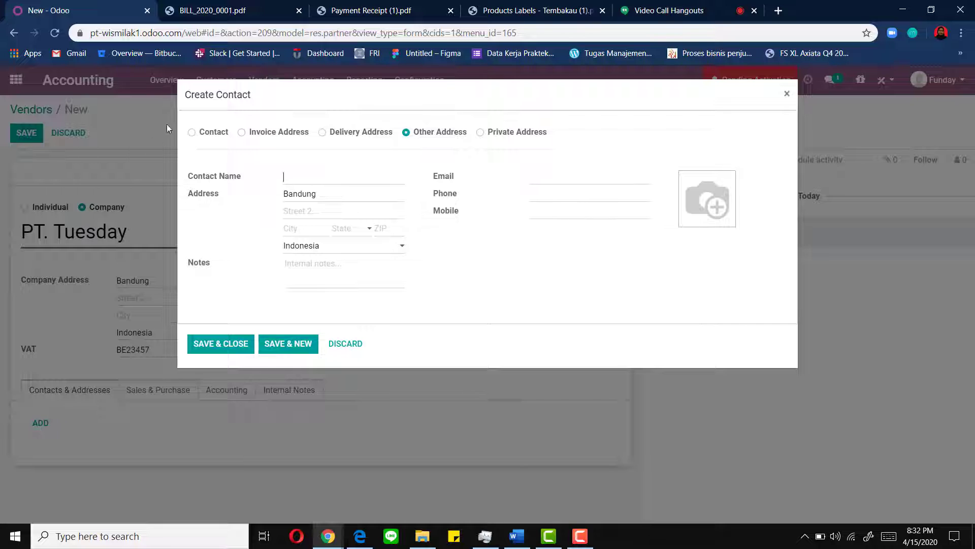
- Make the new entry a contact with the person's name, title Miss and job position Manager
{"action": "left_click", "coordinate": [192, 132]}
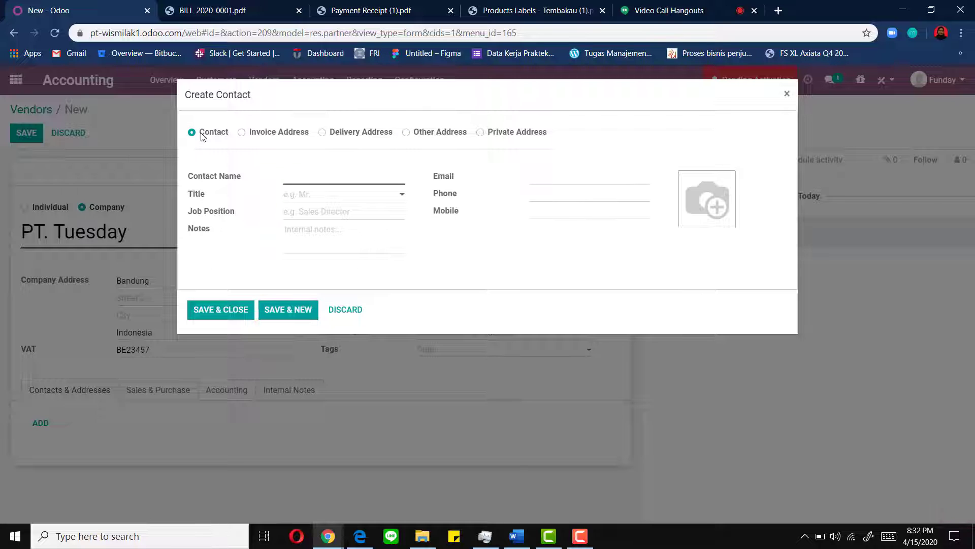
{"action": "left_click", "coordinate": [323, 177]}
{"action": "type", "text": "Windy"}
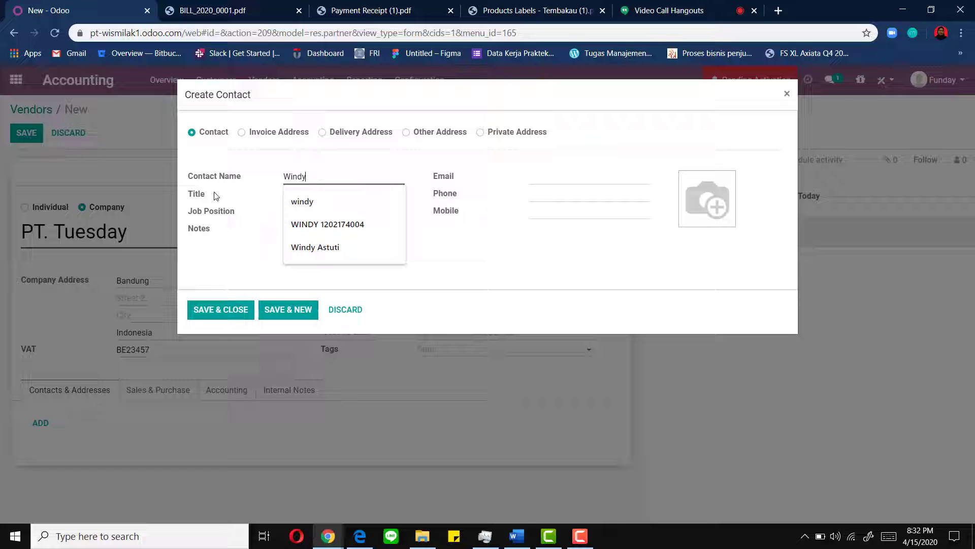
{"action": "key", "text": "Tab"}
{"action": "left_click", "coordinate": [304, 195]}
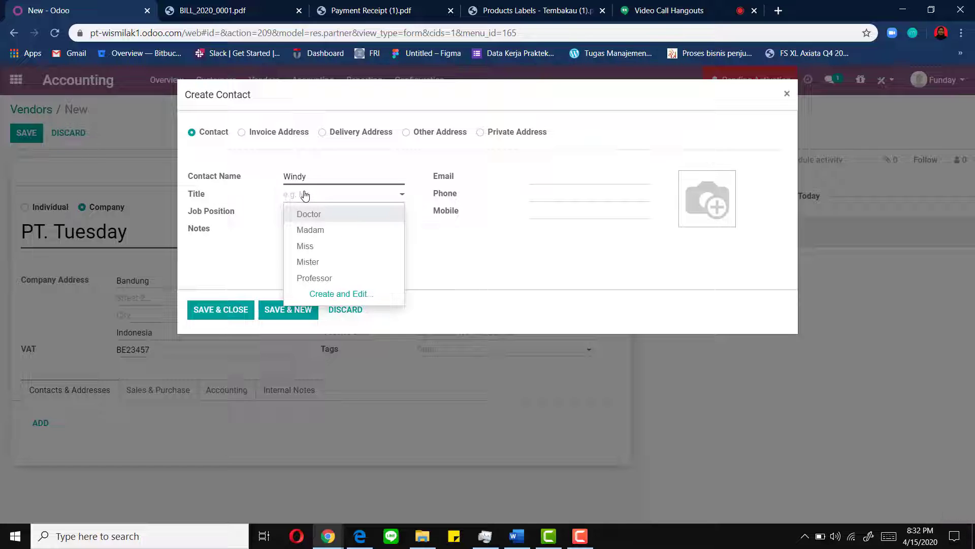
{"action": "left_click", "coordinate": [320, 245]}
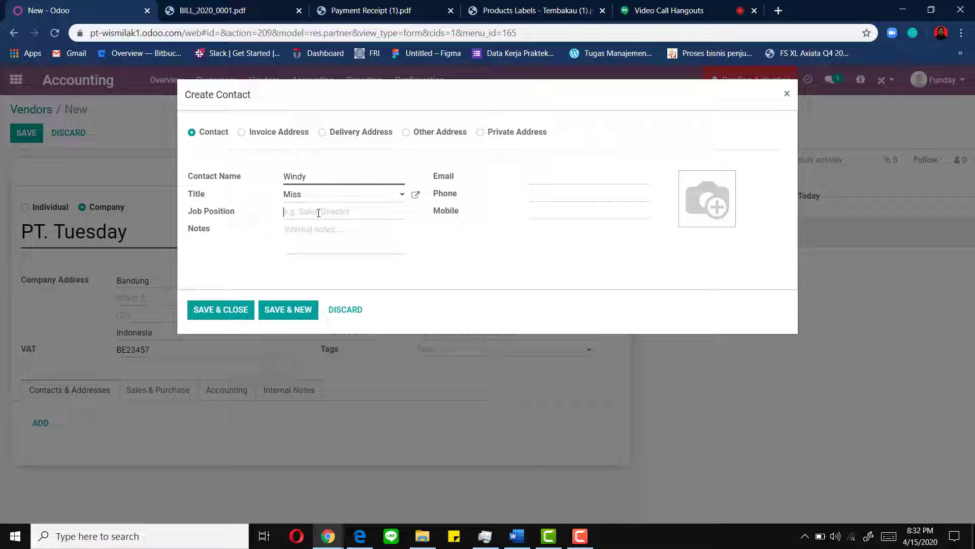
{"action": "type", "text": "Manager"}
- Add the contact's e-mail, phone and note Penjualan Cengkeh, then save it onto the vendor
{"action": "left_click", "coordinate": [321, 240]}
{"action": "type", "text": "Penjuaian"}
{"action": "key", "text": "BackSpace"}
{"action": "key", "text": "BackSpace"}
{"action": "key", "text": "BackSpace"}
{"action": "key", "text": "BackSpace"}
{"action": "key", "text": "BackSpace"}
{"action": "key", "text": "BackSpace"}
{"action": "key", "text": "BackSpace"}
{"action": "key", "text": "BackSpace"}
{"action": "key", "text": "BackSpace"}
{"action": "left_click", "coordinate": [547, 178]}
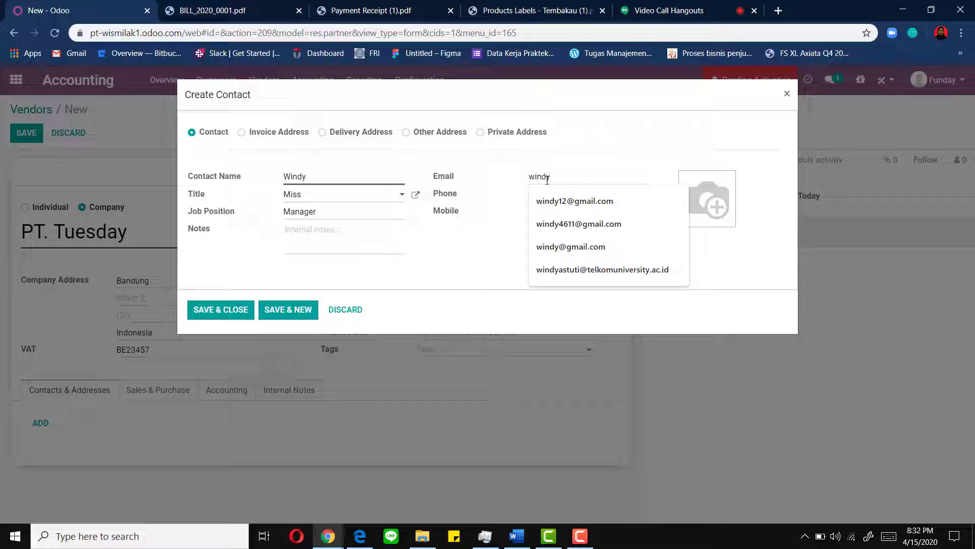
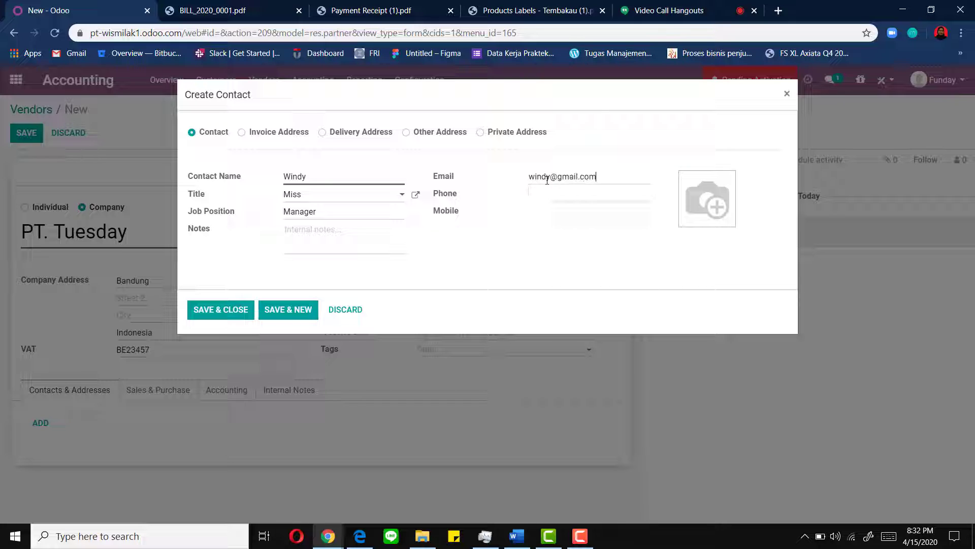
{"action": "left_click", "coordinate": [549, 191]}
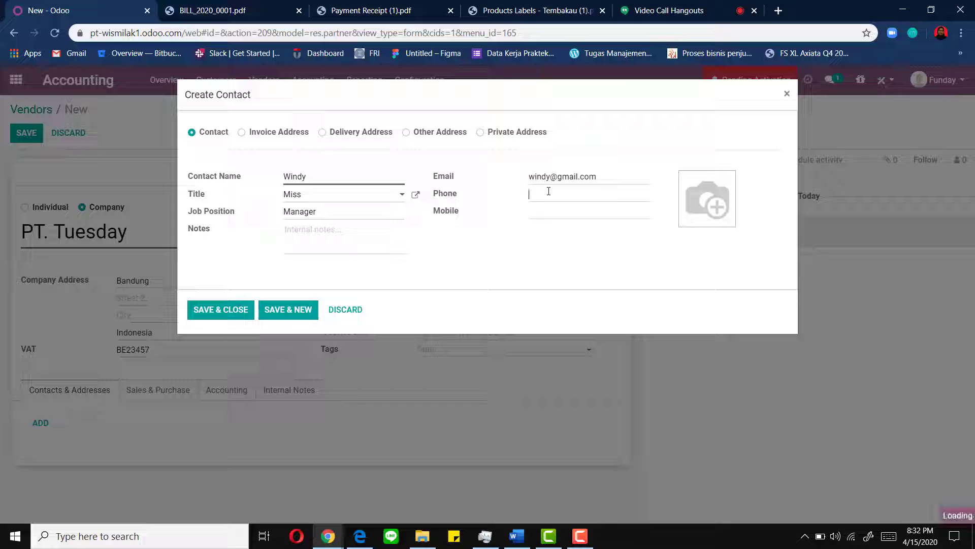
{"action": "left_click", "coordinate": [559, 216]}
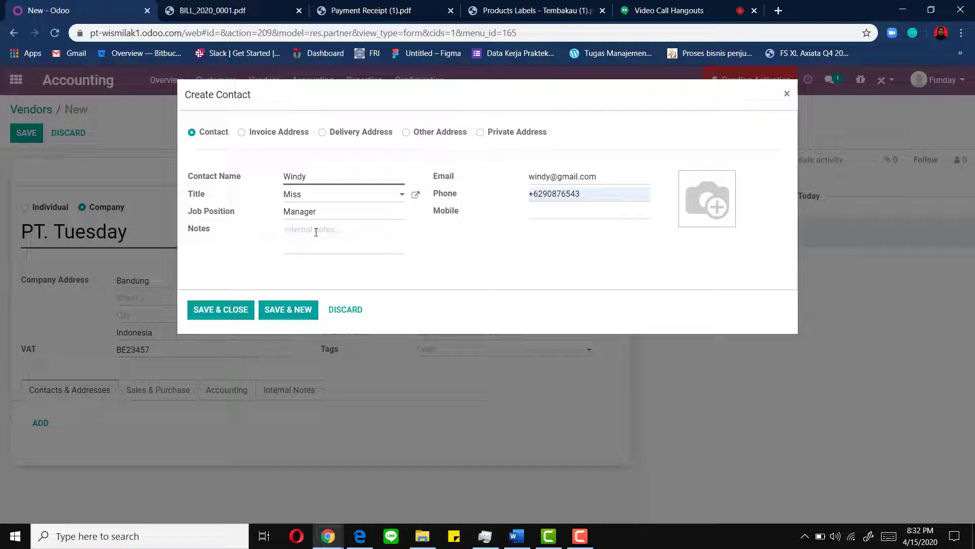
{"action": "type", "text": "Penjuala"}
{"action": "type", "text": "n Cengkeh"}
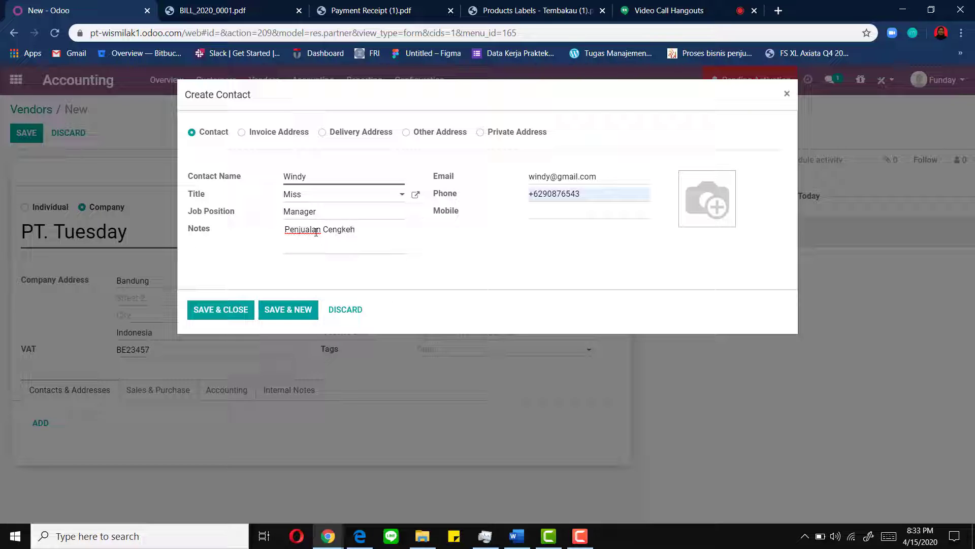
{"action": "left_click", "coordinate": [219, 316]}
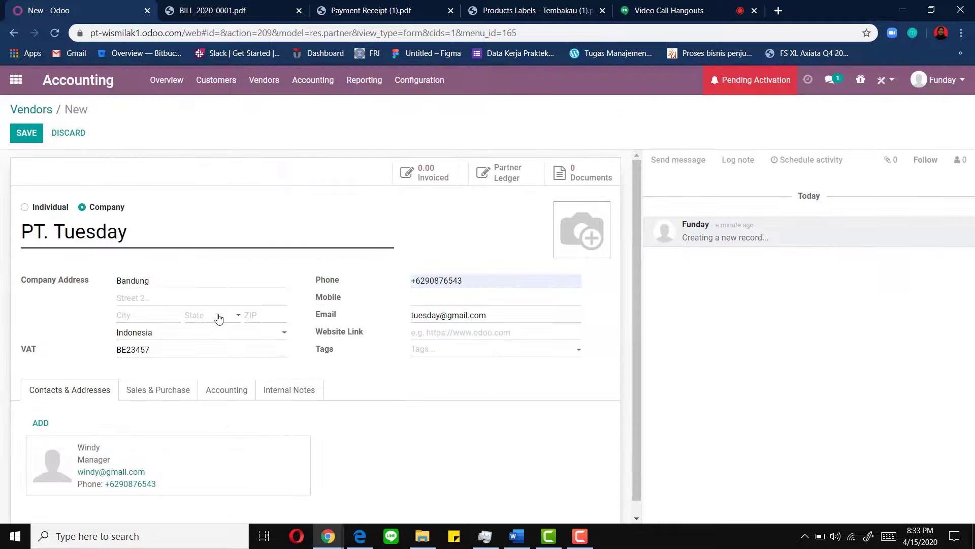
- Save PT. Tuesday and start a new vendor named PT. Wednesday
{"action": "left_click", "coordinate": [37, 138]}
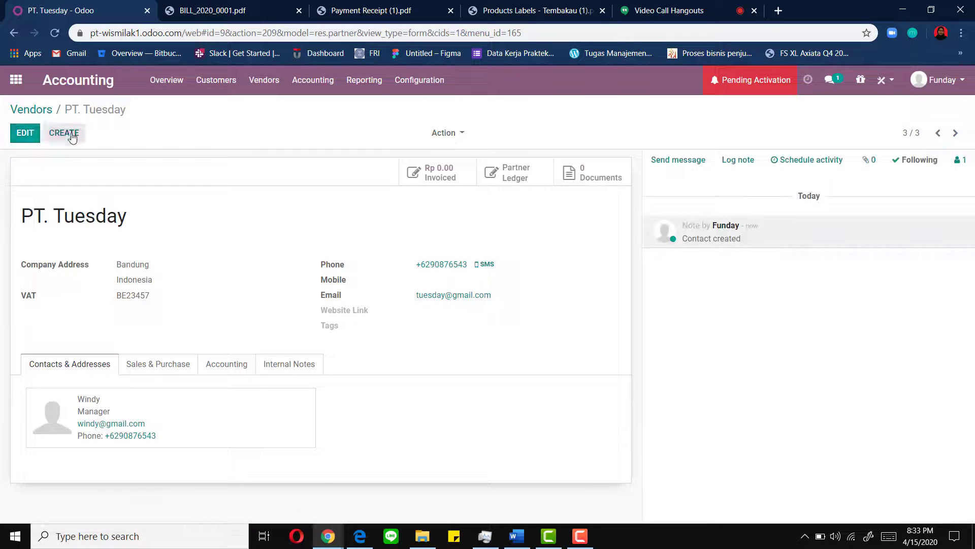
{"action": "left_click", "coordinate": [73, 138]}
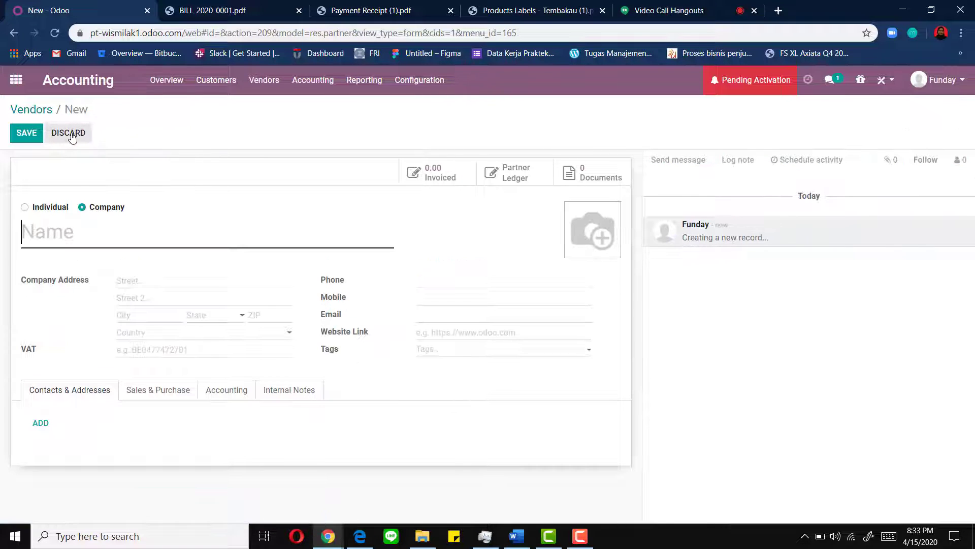
{"action": "type", "text": "Pt"}
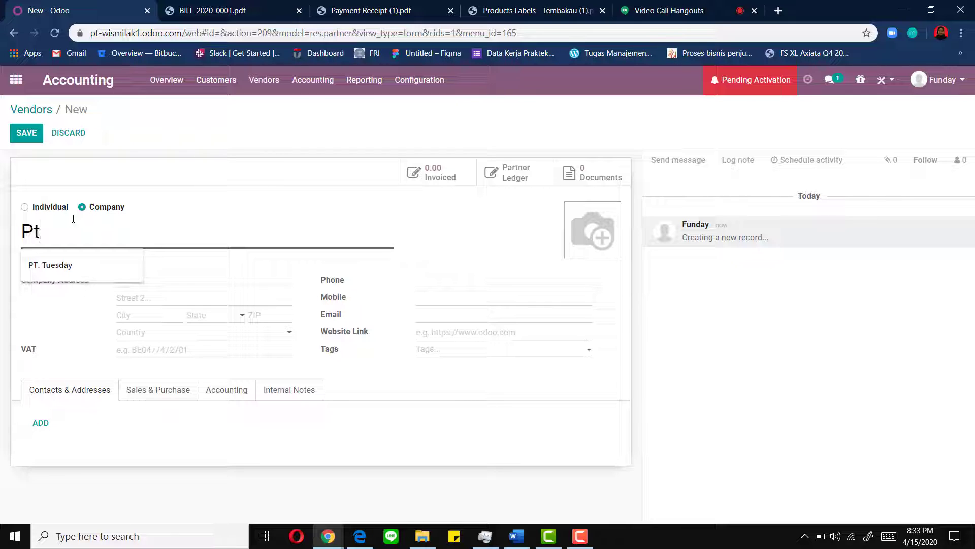
{"action": "key", "text": "BackSpace"}
{"action": "type", "text": "T."}
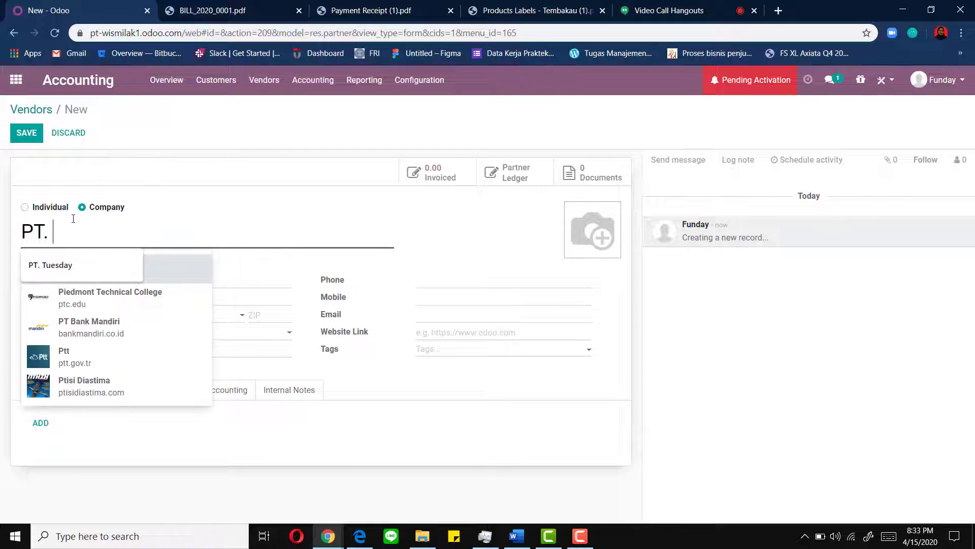
{"action": "type", "text": " Wedne"}
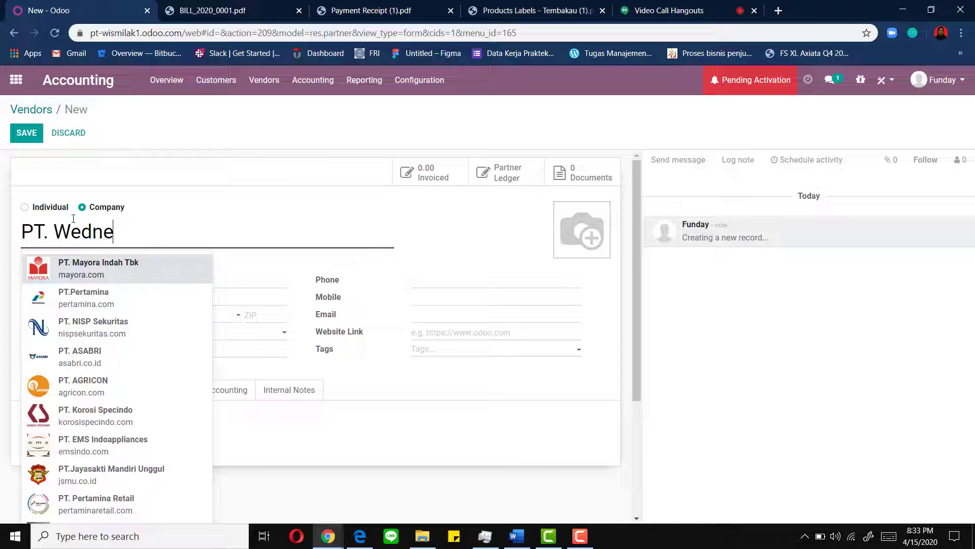
{"action": "type", "text": "sya"}
{"action": "key", "text": "BackSpace"}
{"action": "key", "text": "BackSpace"}
{"action": "key", "text": "BackSpace"}
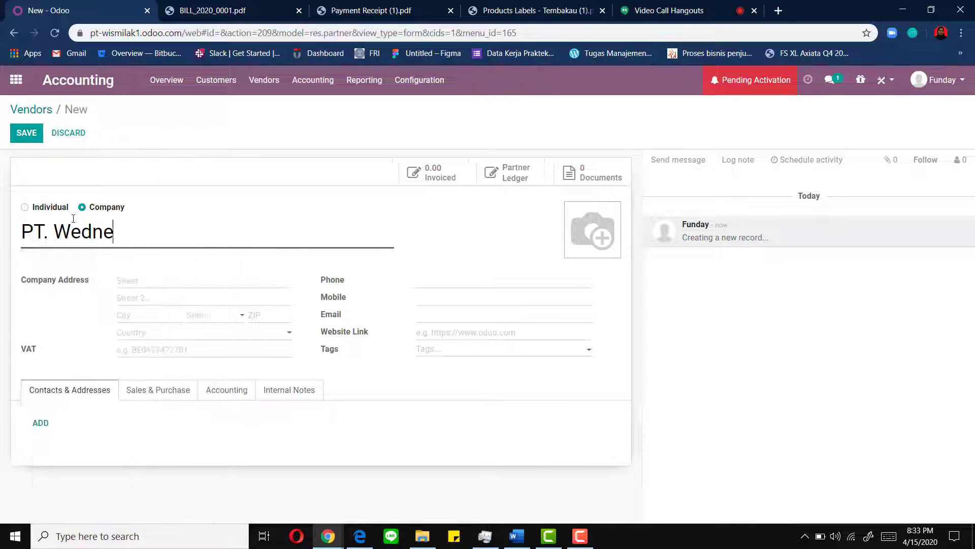
{"action": "type", "text": "sday"}
- Give PT. Wednesday street Jakarta, country Indonesia and VAT BE23458
{"action": "left_click", "coordinate": [154, 279]}
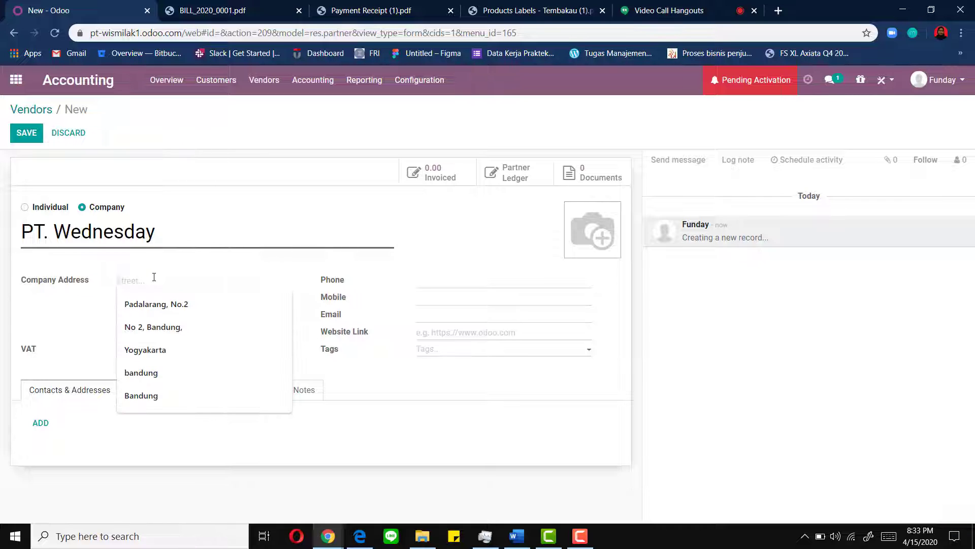
{"action": "type", "text": "J"}
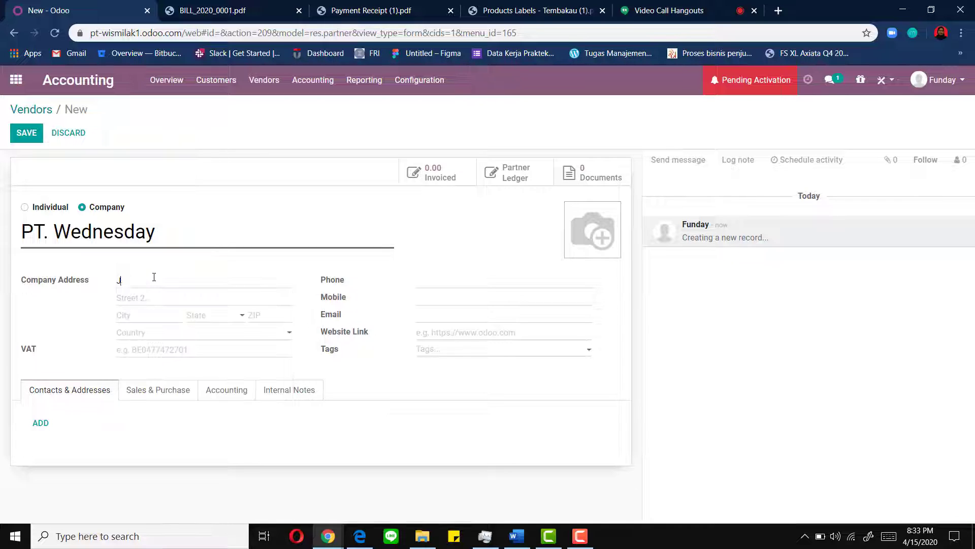
{"action": "type", "text": "akarta"}
{"action": "left_click", "coordinate": [155, 333]}
{"action": "type", "text": "indon"}
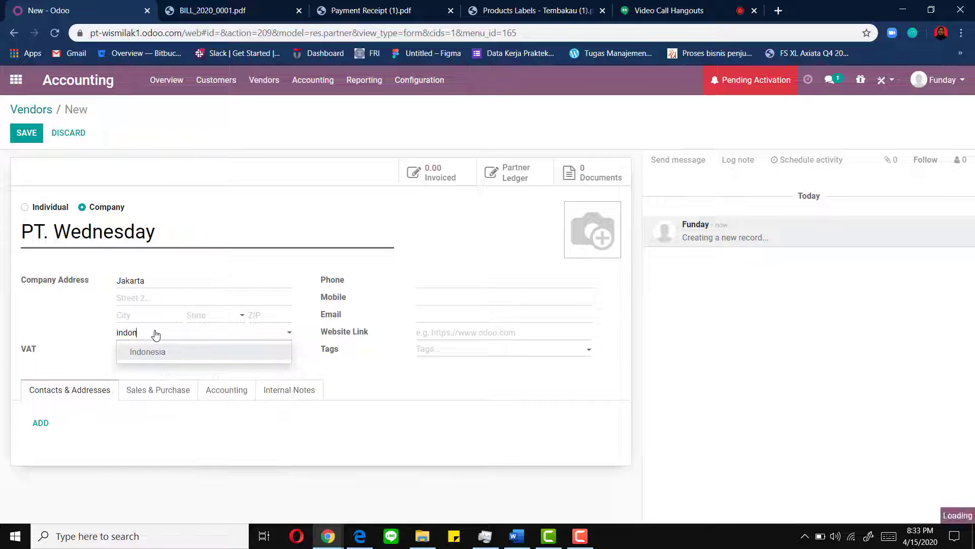
{"action": "key", "text": "Return"}
{"action": "left_click", "coordinate": [148, 349]}
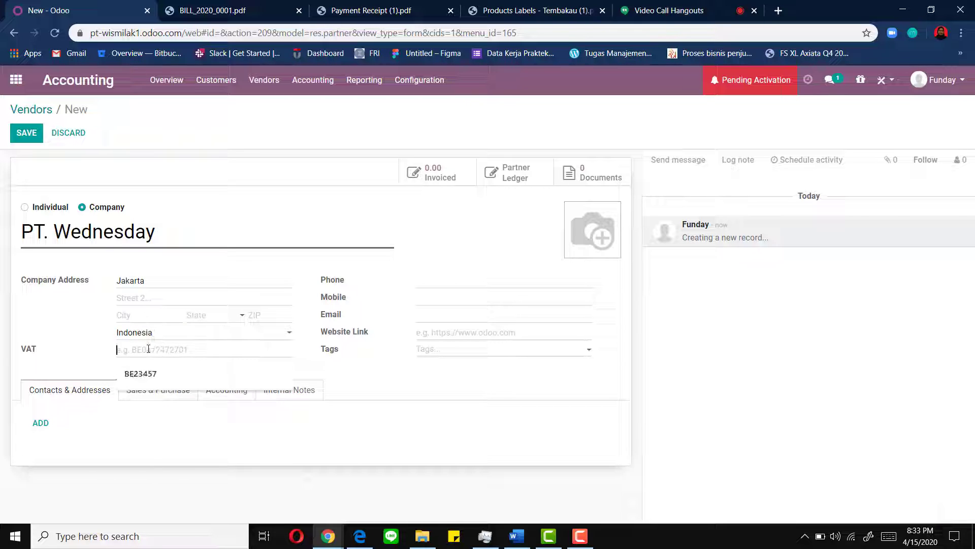
{"action": "left_click", "coordinate": [149, 376]}
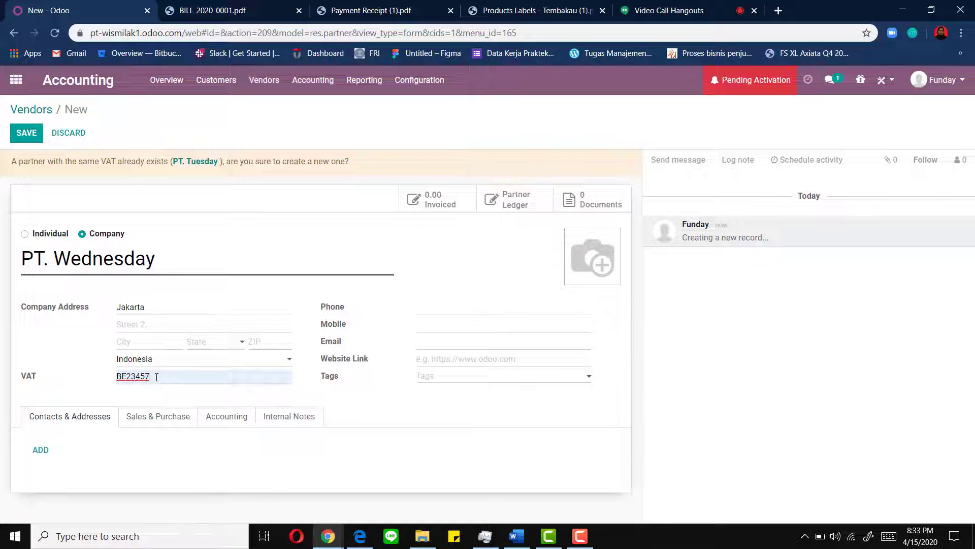
{"action": "key", "text": "BackSpace"}
{"action": "key", "text": "BackSpace"}
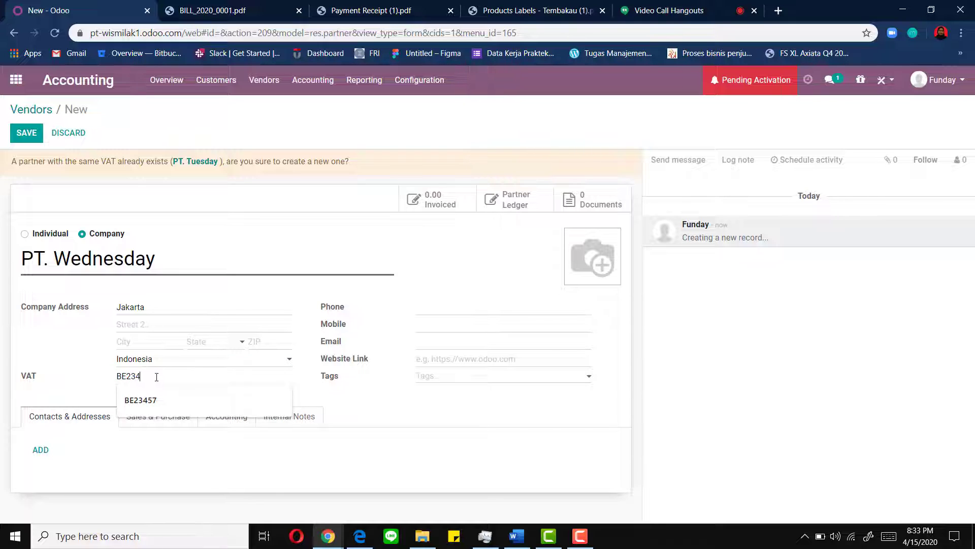
{"action": "type", "text": "58"}
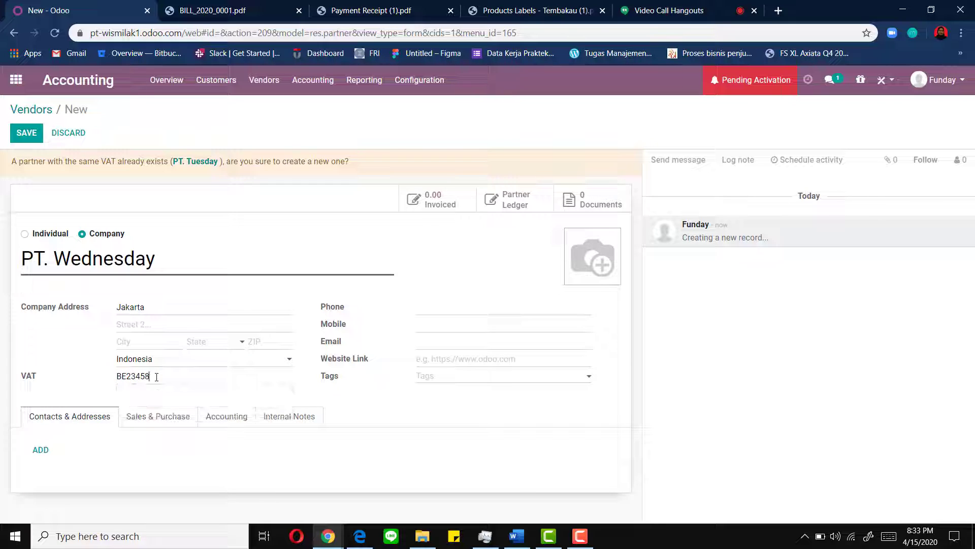
- Enter PT. Wednesday's company phone number and company e-mail address
{"action": "left_click", "coordinate": [442, 309]}
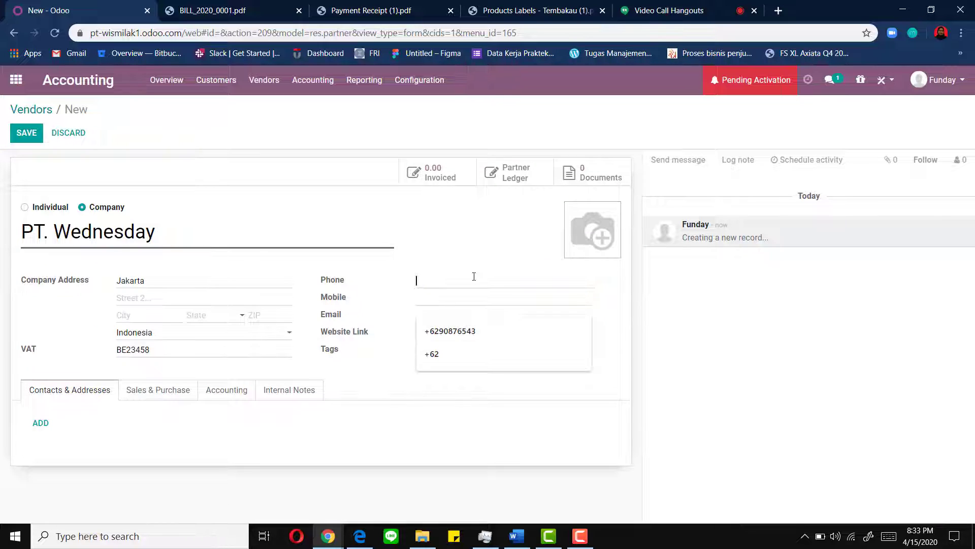
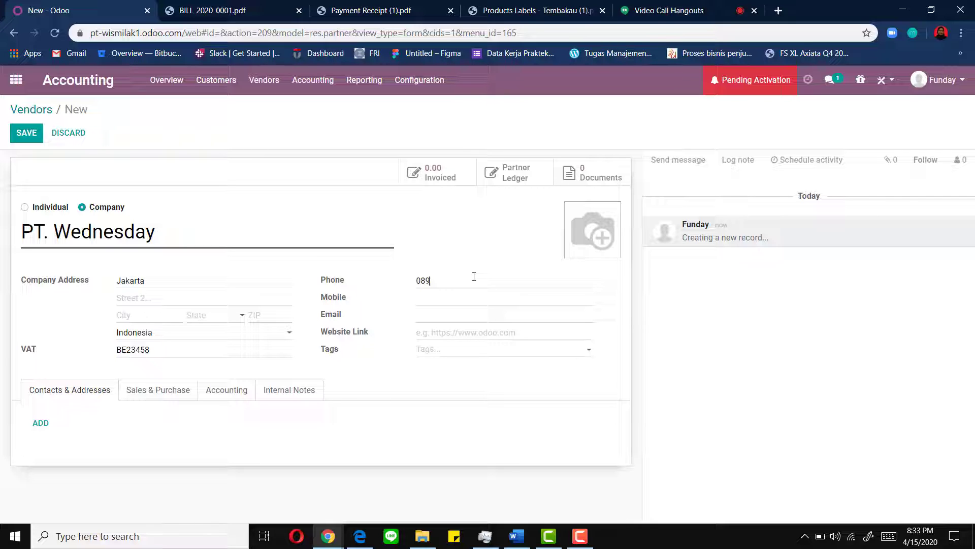
{"action": "left_click", "coordinate": [447, 313]}
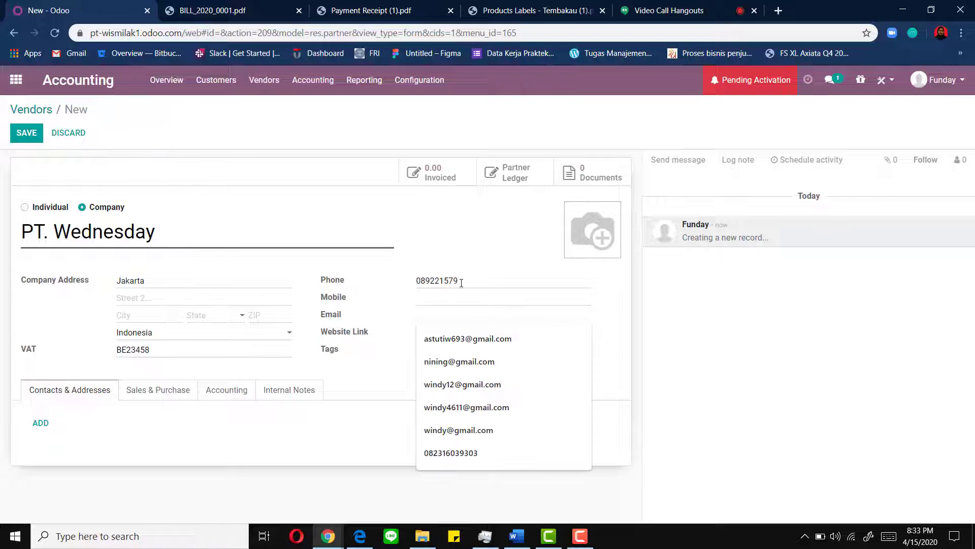
{"action": "left_click", "coordinate": [461, 283]}
{"action": "left_click", "coordinate": [448, 317]}
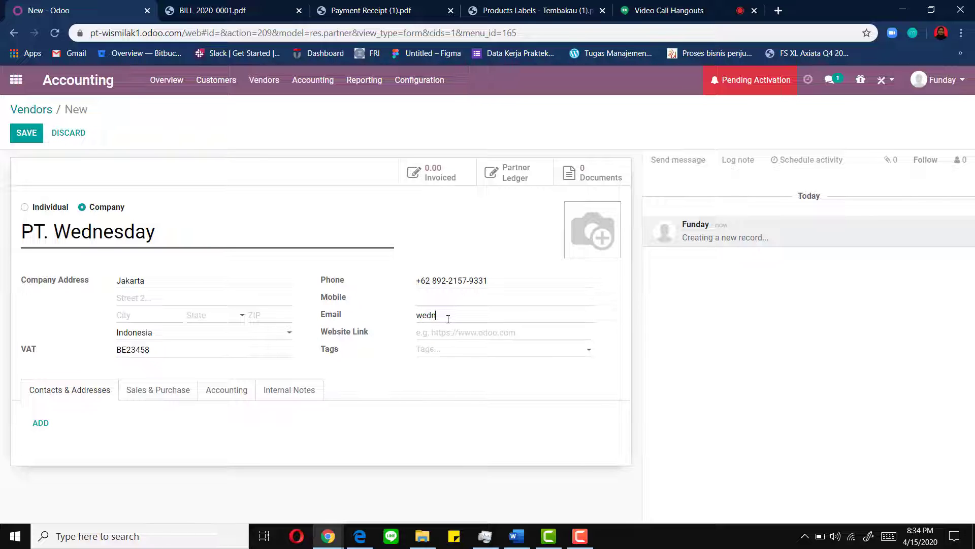
{"action": "left_click_drag", "start_coordinate": [480, 316], "coordinate": [392, 318]}
- Add a new contact person with the person's name, title Miss and job position Manager
{"action": "left_click", "coordinate": [41, 422]}
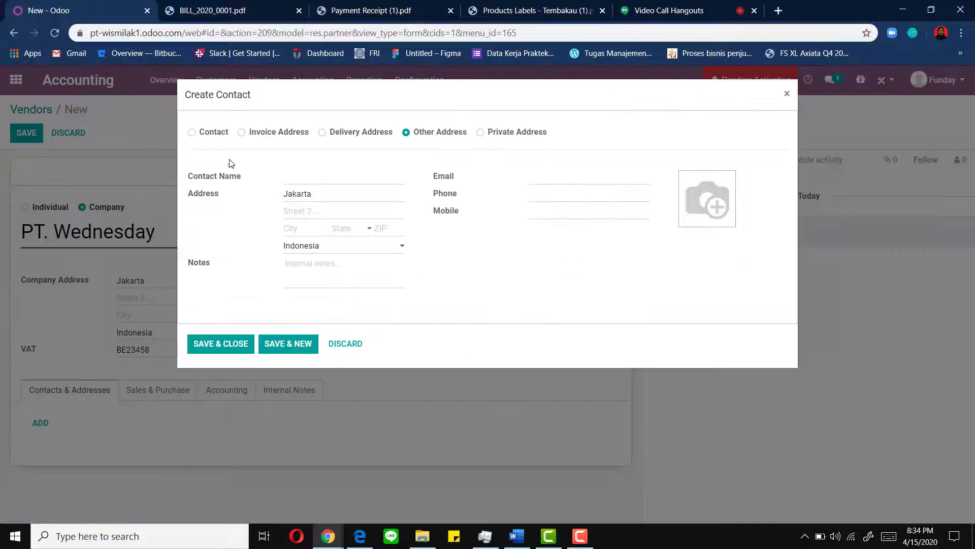
{"action": "left_click", "coordinate": [220, 136]}
{"action": "left_click", "coordinate": [310, 177]}
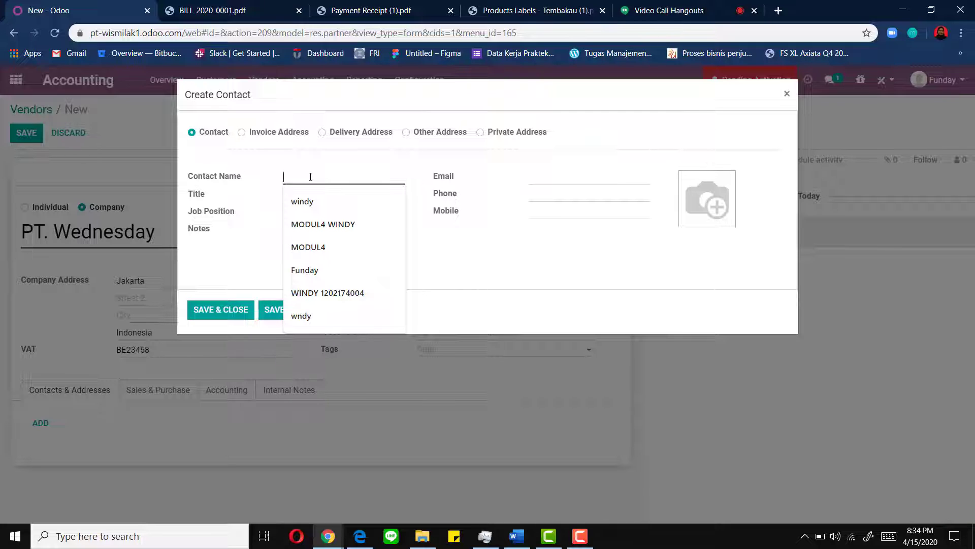
{"action": "type", "text": "Bila"}
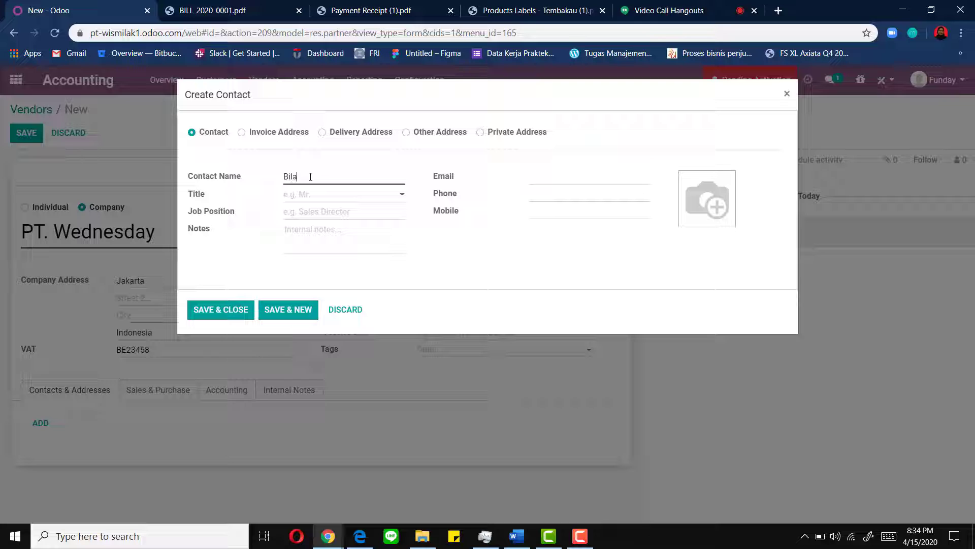
{"action": "left_click", "coordinate": [309, 197]}
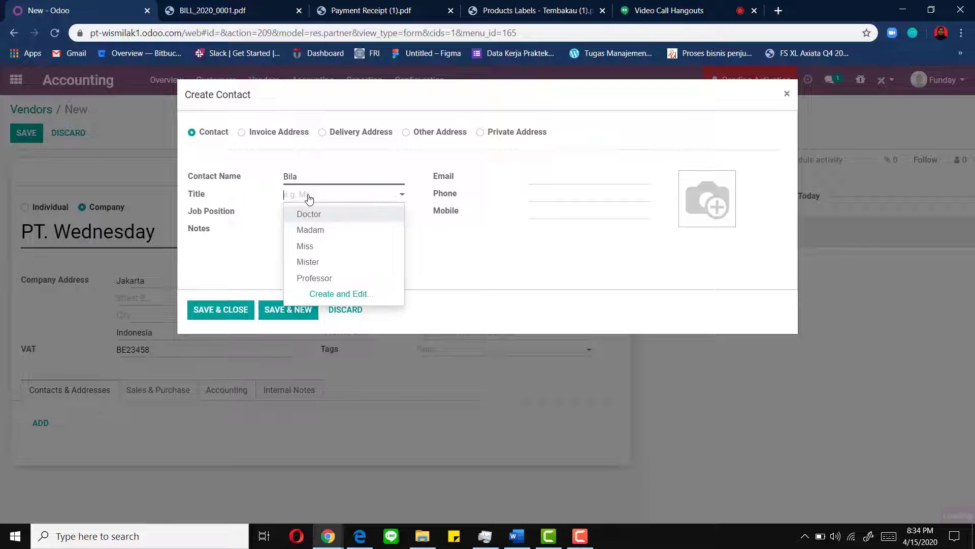
{"action": "left_click", "coordinate": [311, 246]}
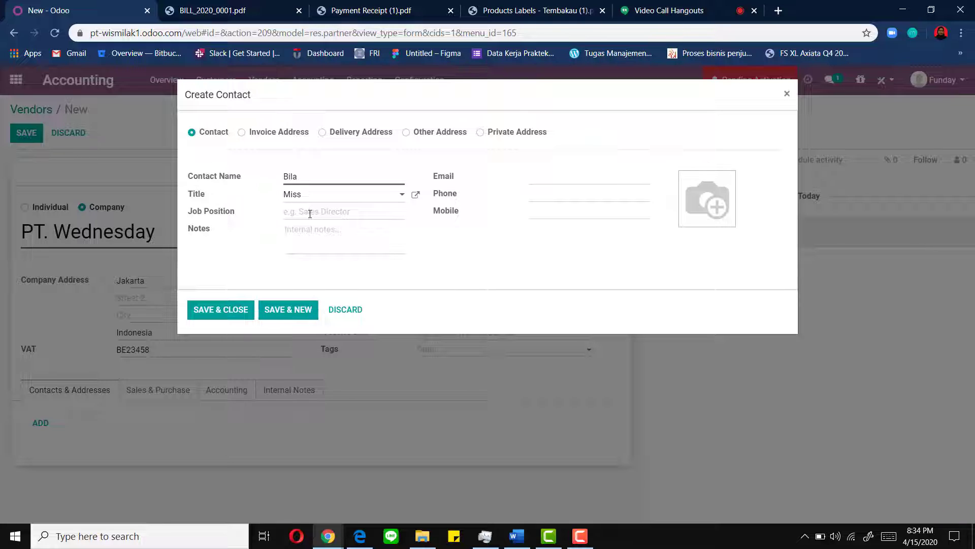
{"action": "type", "text": "Manager"}
- Give the contact the note Penjualan Saos Perasa, an e-mail and phone number, then save it
{"action": "left_click", "coordinate": [295, 233]}
{"action": "type", "text": "Penjualan Saos Perasa"}
{"action": "left_click", "coordinate": [557, 182]}
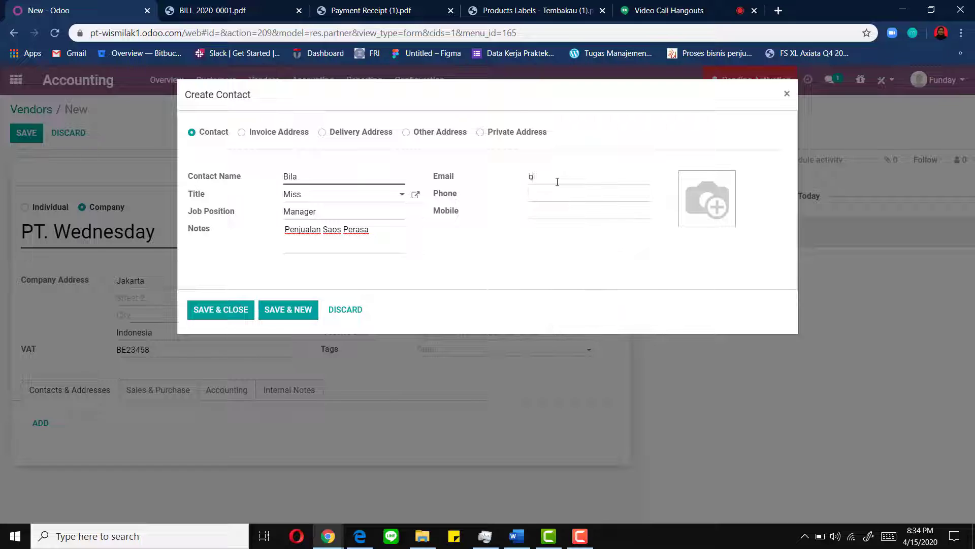
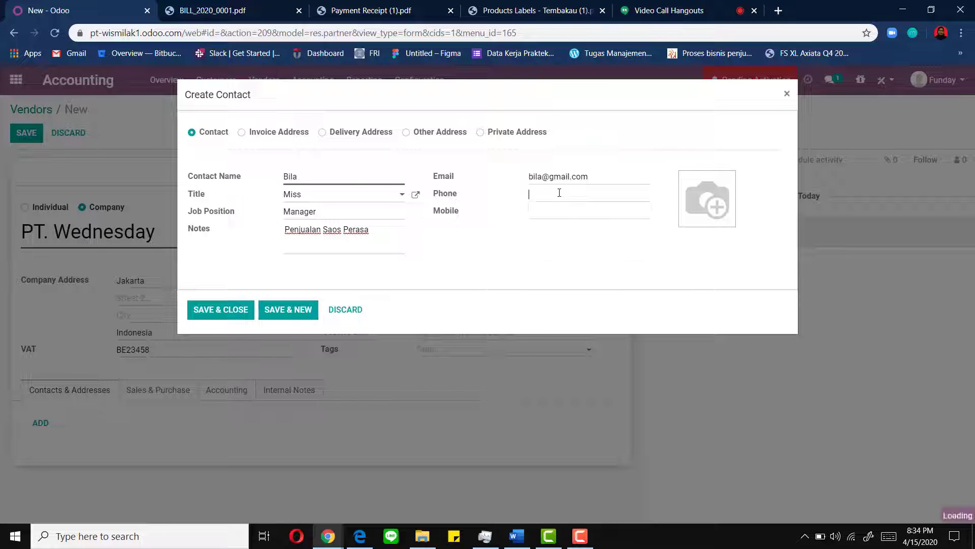
{"action": "left_click", "coordinate": [560, 192]}
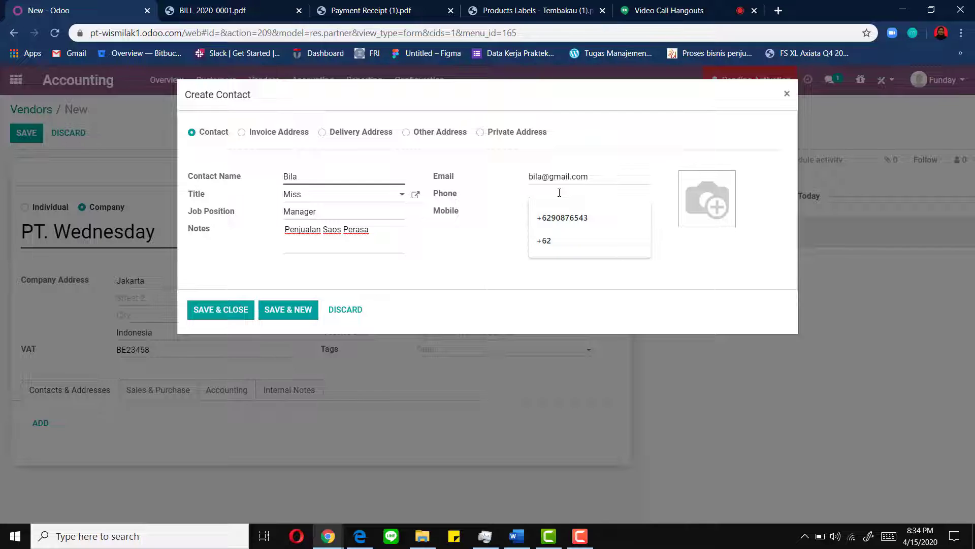
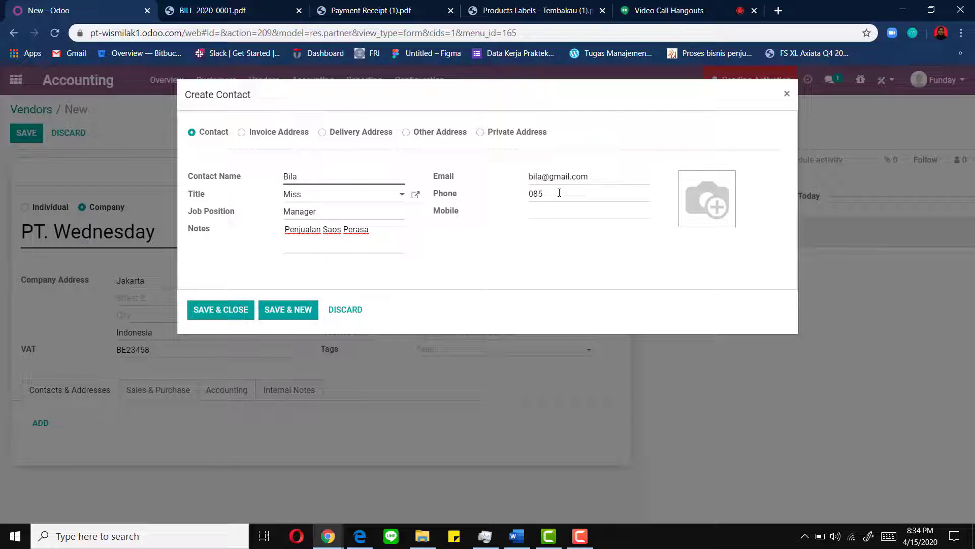
{"action": "left_click", "coordinate": [240, 316]}
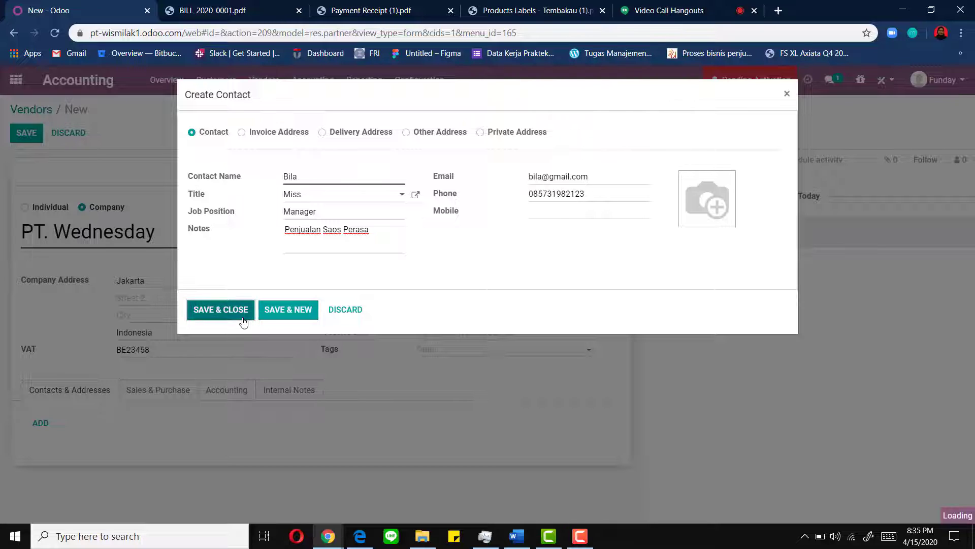
- Save PT. Wednesday and return to the Vendors list, now showing six records
{"action": "left_click", "coordinate": [24, 136]}
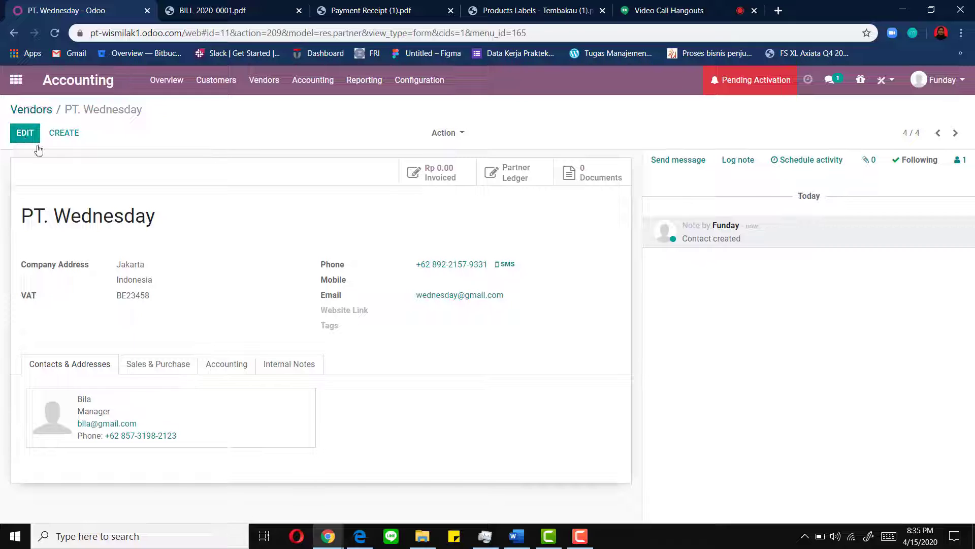
{"action": "left_click", "coordinate": [34, 110]}
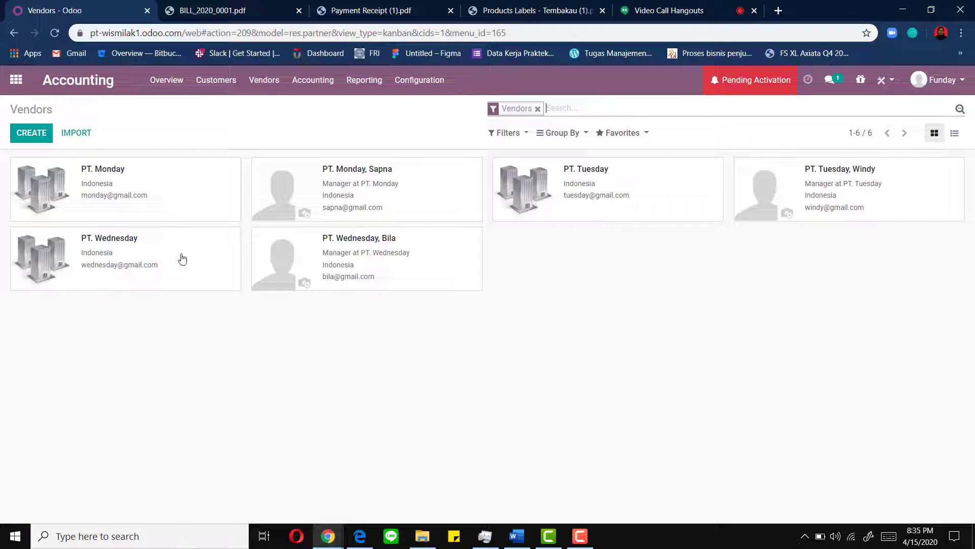
- Create a product named Cengkeh under Vendors > Products with the clove photo download (2) as its image
{"action": "left_click", "coordinate": [255, 91]}
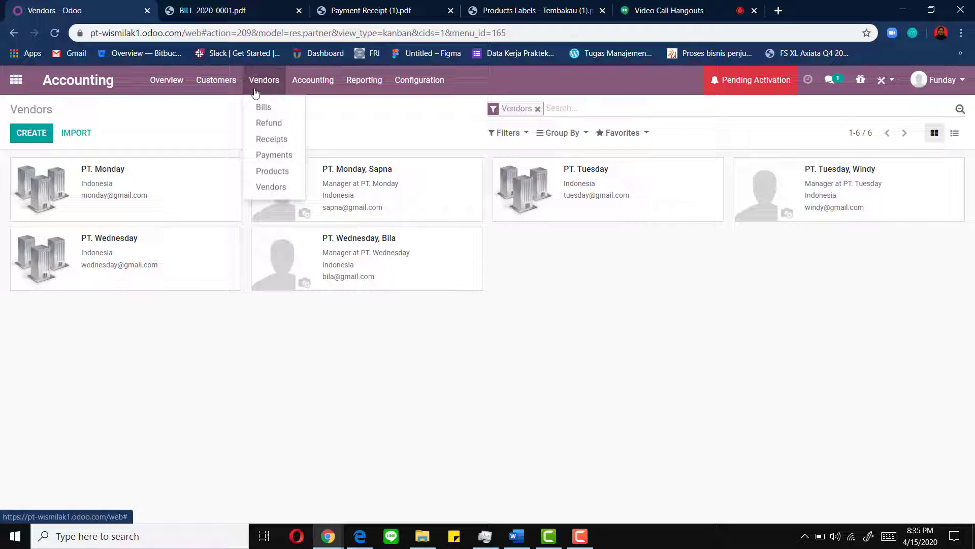
{"action": "left_click", "coordinate": [286, 172]}
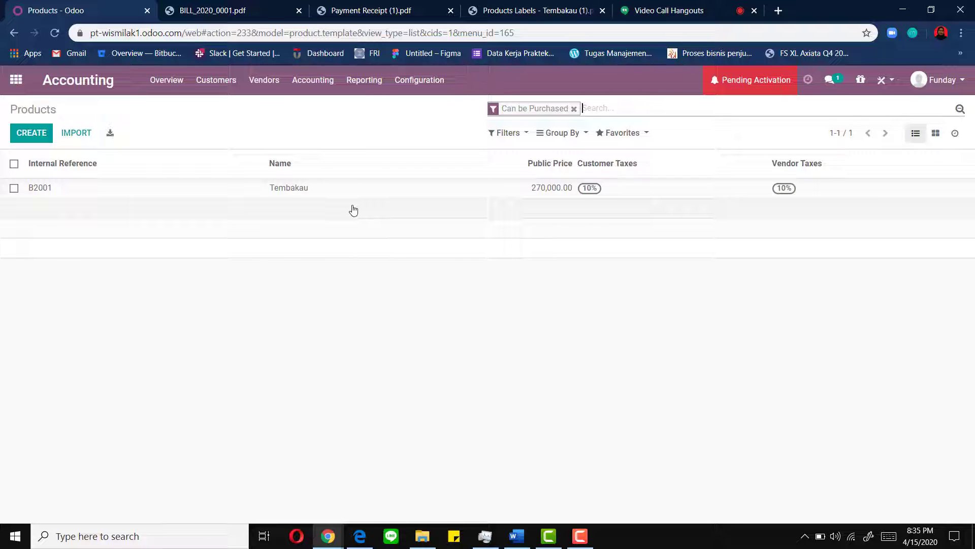
{"action": "left_click", "coordinate": [42, 136]}
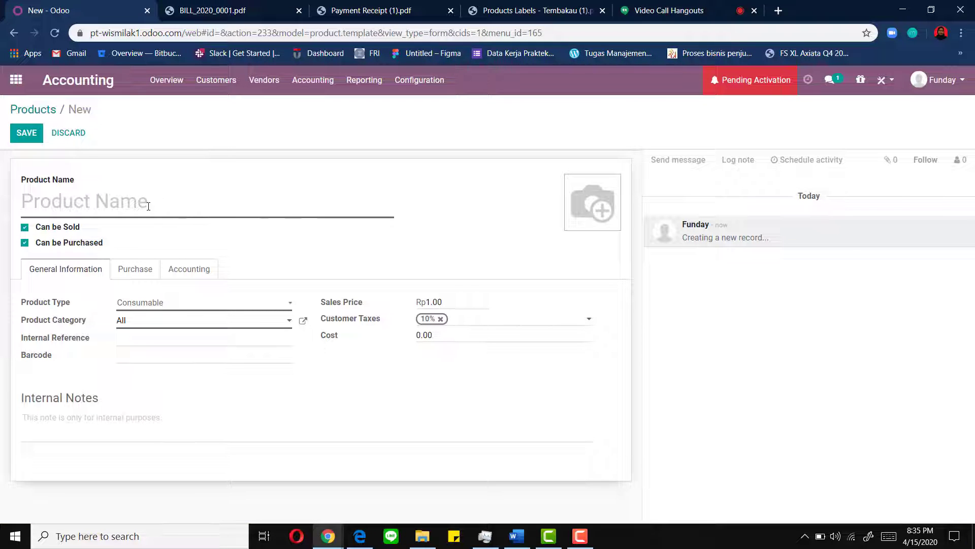
{"action": "type", "text": "Cengke"}
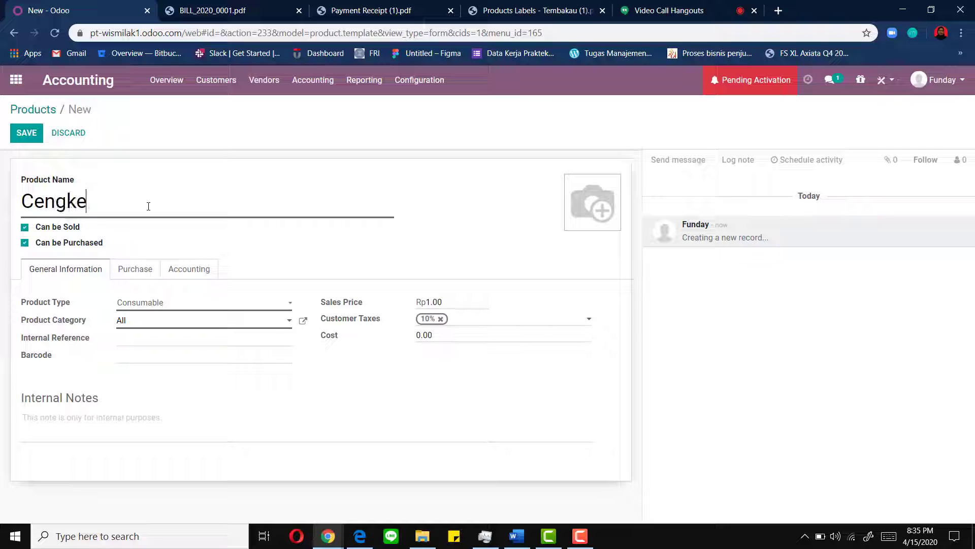
{"action": "type", "text": "h"}
{"action": "mouse_move", "coordinate": [579, 214]}
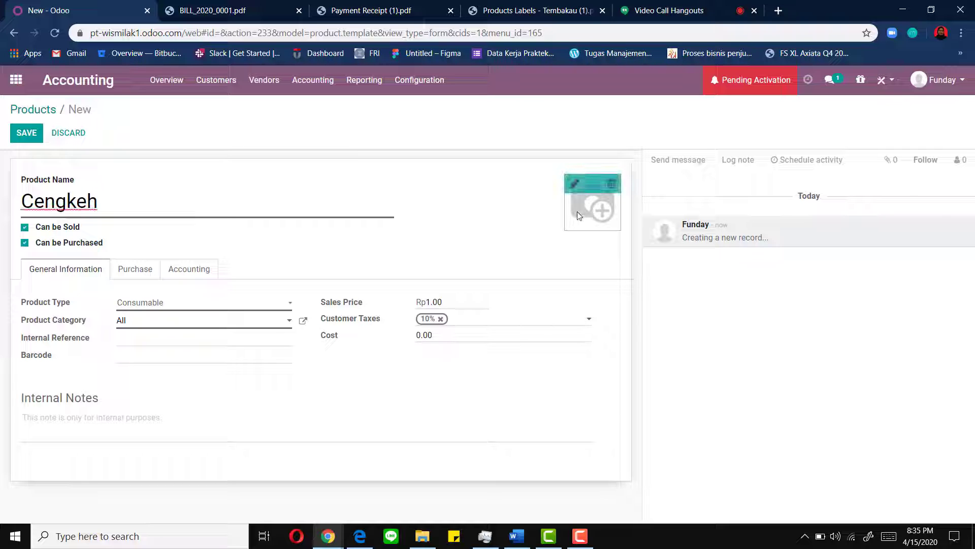
{"action": "left_click", "coordinate": [573, 188]}
{"action": "left_click", "coordinate": [462, 225]}
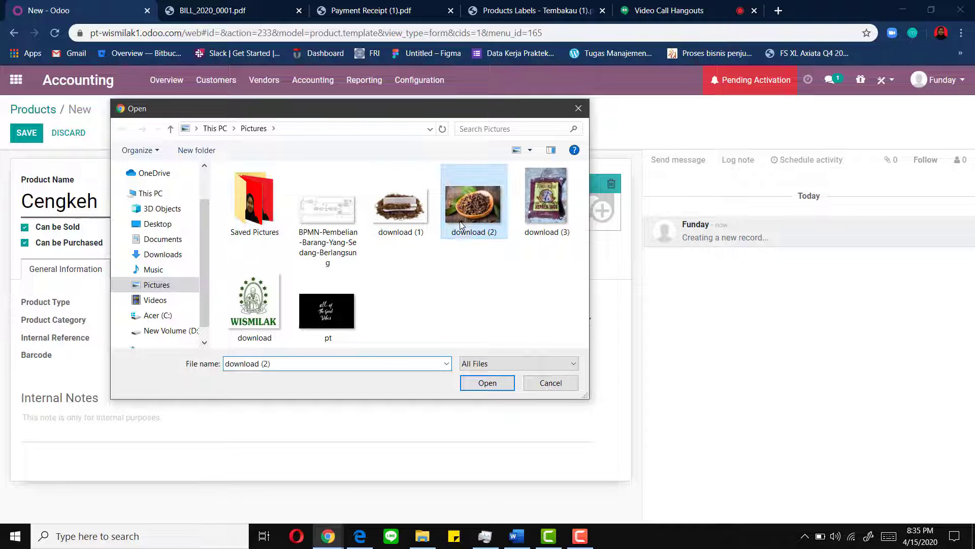
{"action": "left_click", "coordinate": [488, 385]}
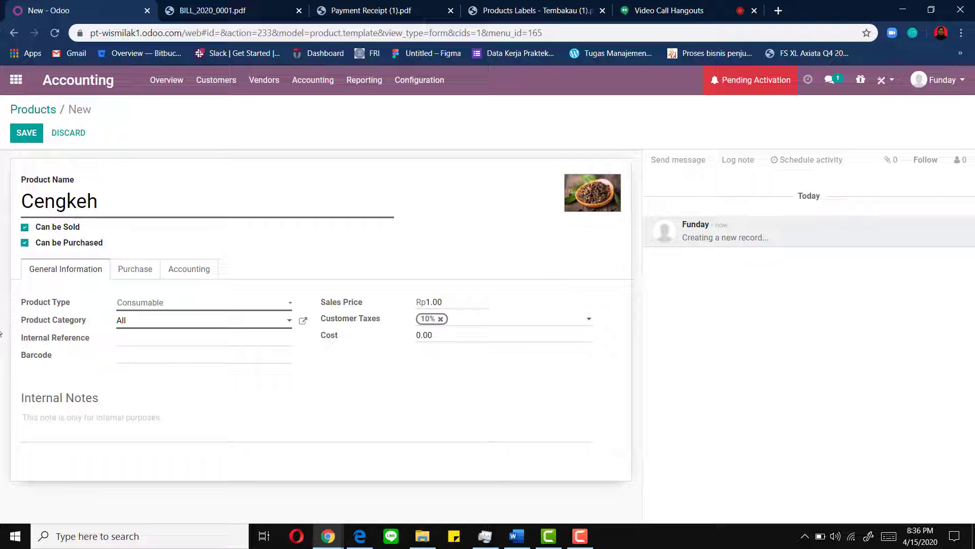
- Set Cengkeh's internal reference to B2002 and barcode to ASTK
{"action": "left_click", "coordinate": [123, 345]}
{"action": "key", "text": "Caps_Lock"}
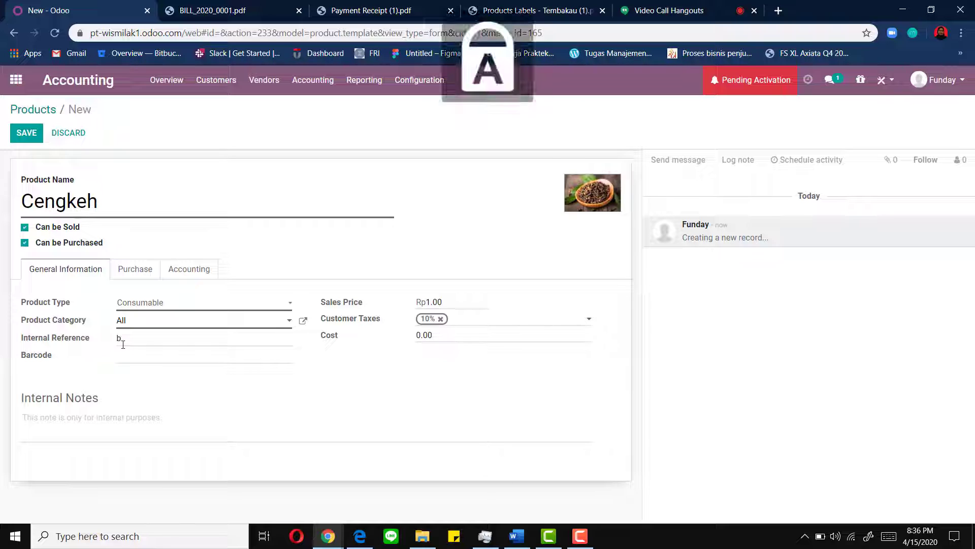
{"action": "key", "text": "Caps_Lock"}
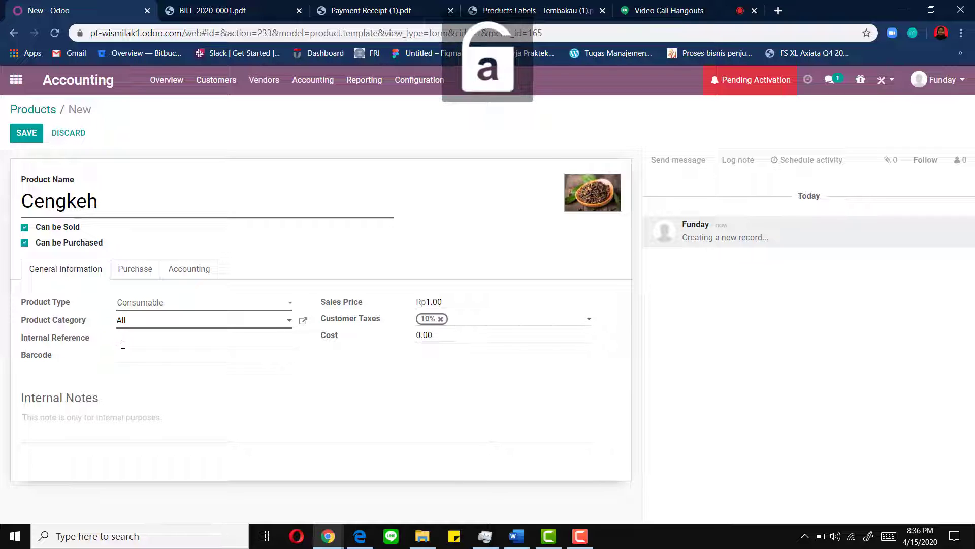
{"action": "type", "text": "B2002"}
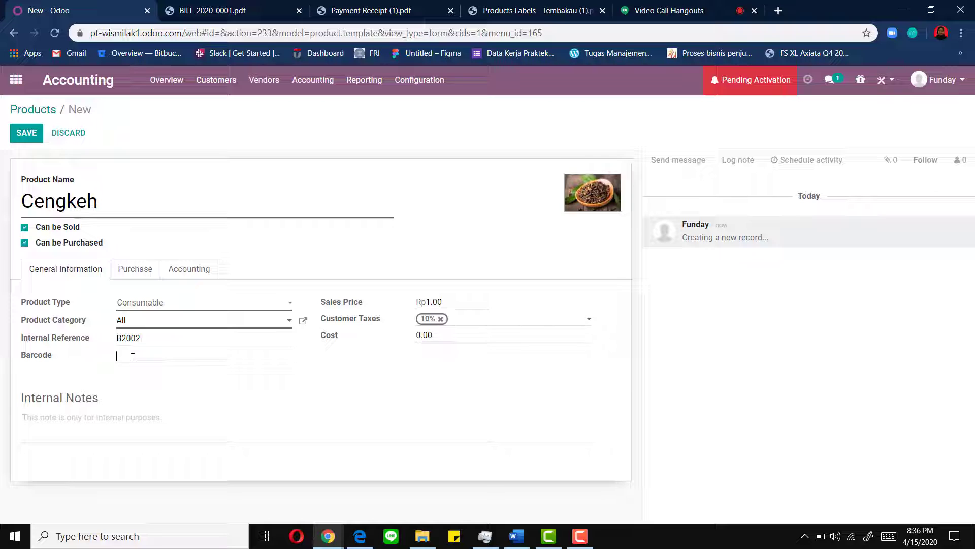
{"action": "left_click", "coordinate": [133, 357]}
{"action": "type", "text": "ASTK"}
{"action": "key", "text": "Tab"}
- Set sales price and cost to 300,000 and internal note 'Untuk Penjualan Cengkeh'
{"action": "type", "text": "3000000"}
{"action": "key", "text": "BackSpace"}
{"action": "left_click_drag", "start_coordinate": [445, 338], "coordinate": [407, 345]}
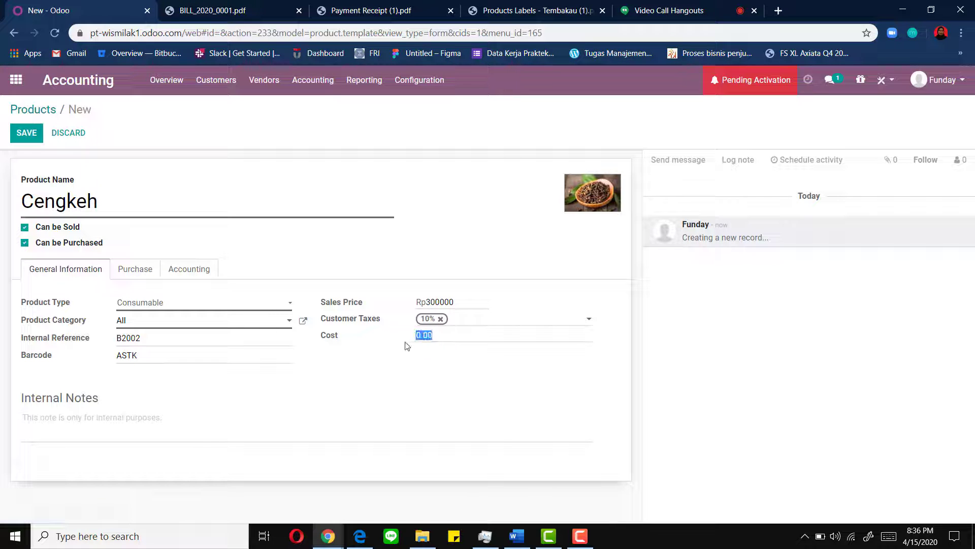
{"action": "type", "text": "300000"}
{"action": "left_click", "coordinate": [104, 419]}
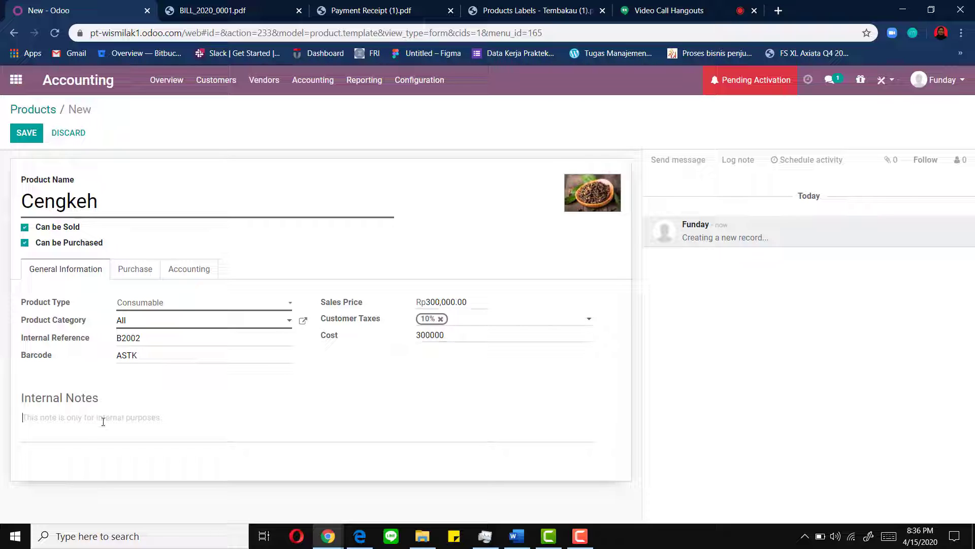
{"action": "type", "text": "Pen"}
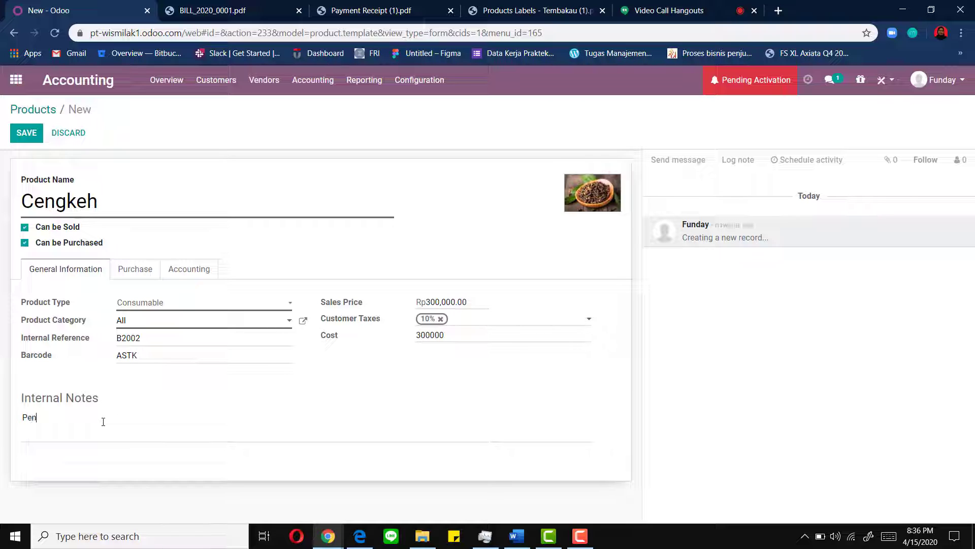
{"action": "key", "text": "BackSpace"}
{"action": "type", "text": "Untuk Penjualan Cengkeh"}
- Save Cengkeh and print its Product Label (PDF), then open the downloaded label
{"action": "left_click", "coordinate": [20, 135]}
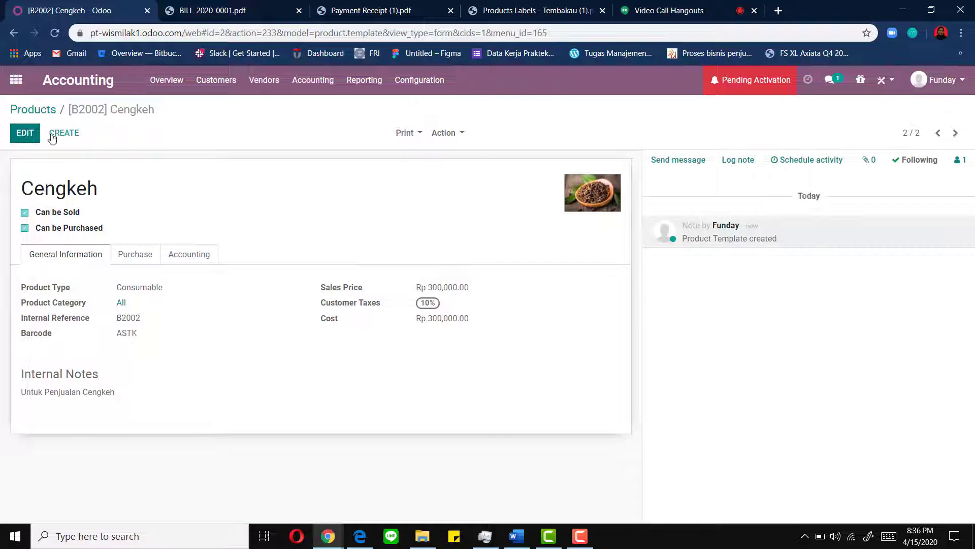
{"action": "left_click", "coordinate": [412, 133]}
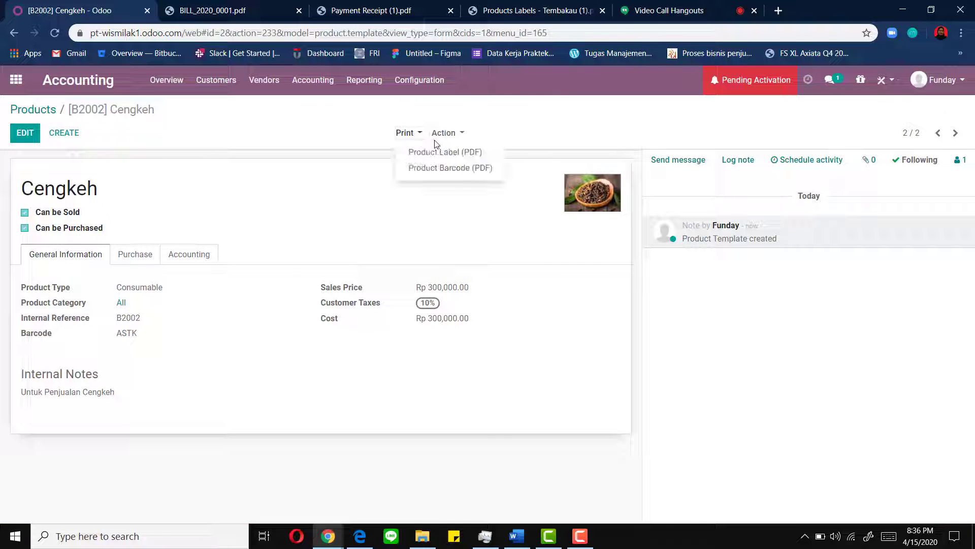
{"action": "left_click", "coordinate": [444, 152]}
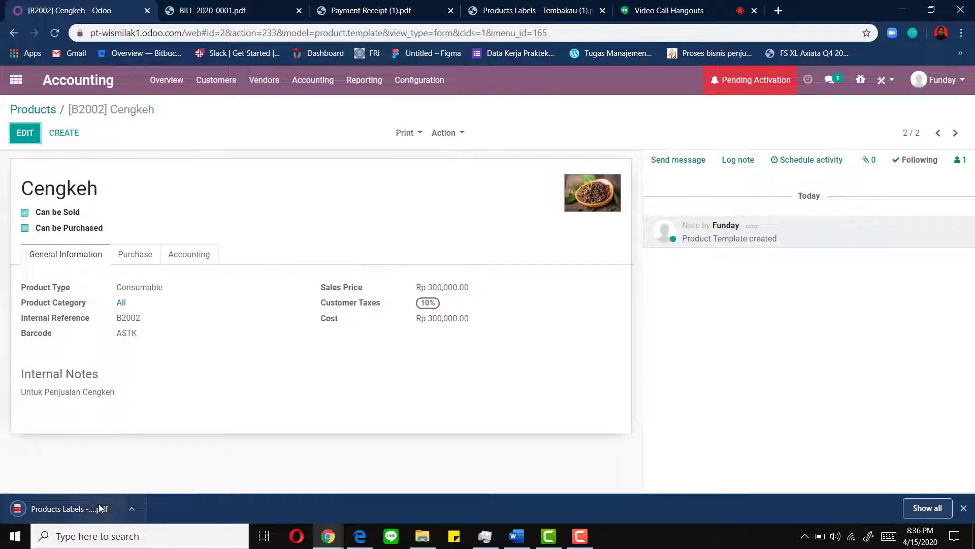
{"action": "left_click", "coordinate": [117, 501]}
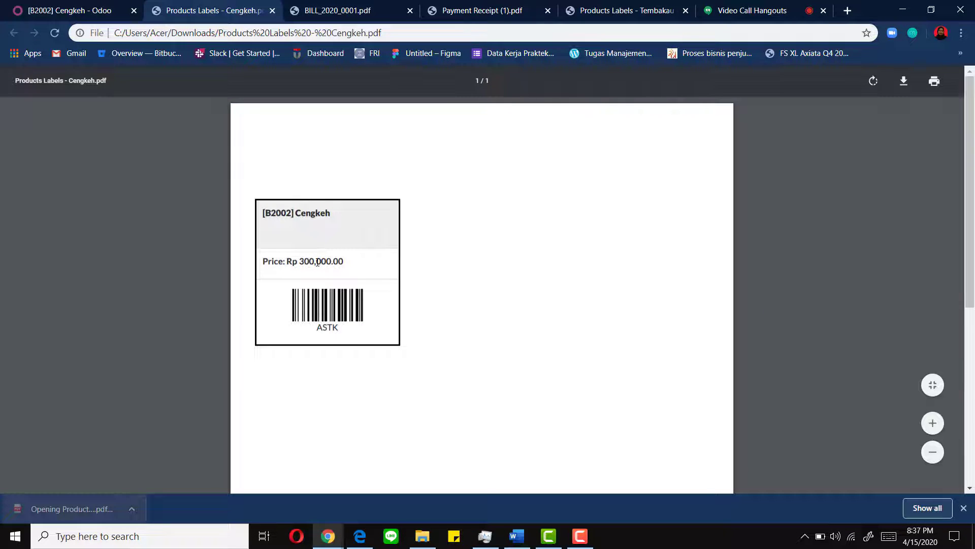
- Check the Tembakau label PDF, return to Odoo and start another new product
{"action": "key", "text": "ctrl+Tab"}
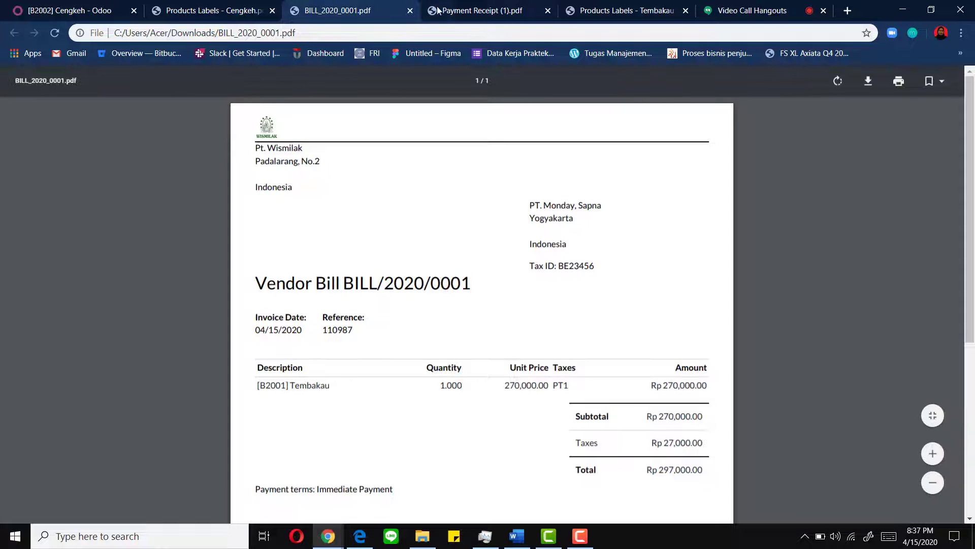
{"action": "key", "text": "ctrl+Tab"}
{"action": "left_click", "coordinate": [625, 10]}
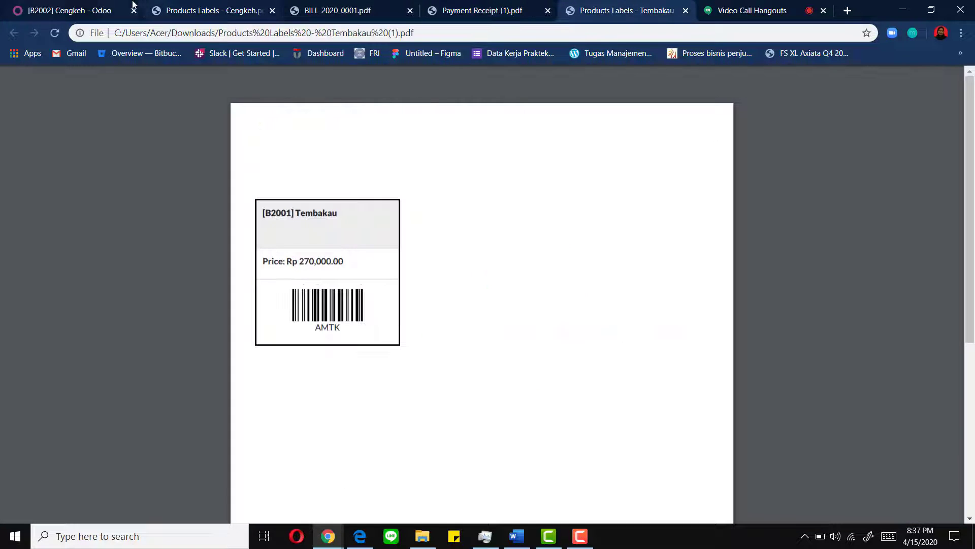
{"action": "left_click", "coordinate": [102, 11]}
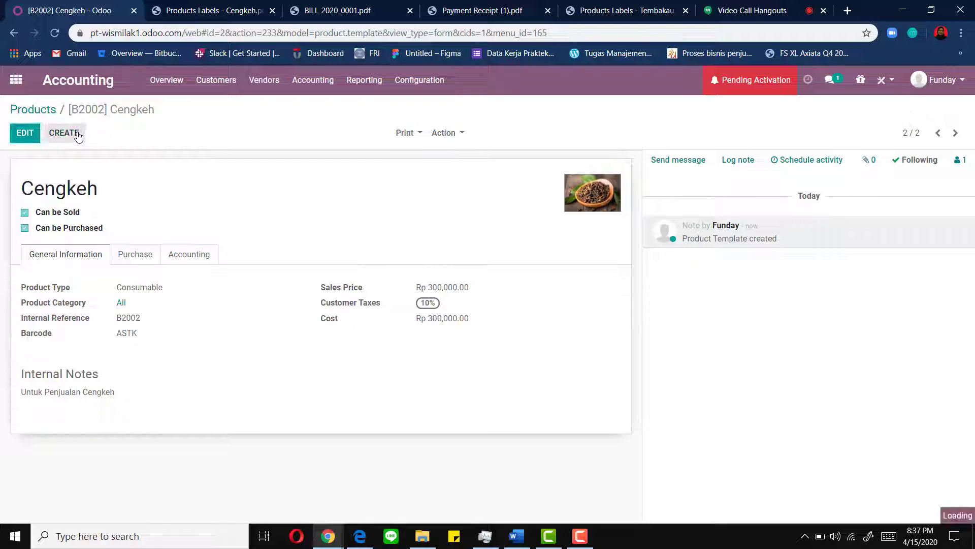
{"action": "key", "text": "alt+c"}
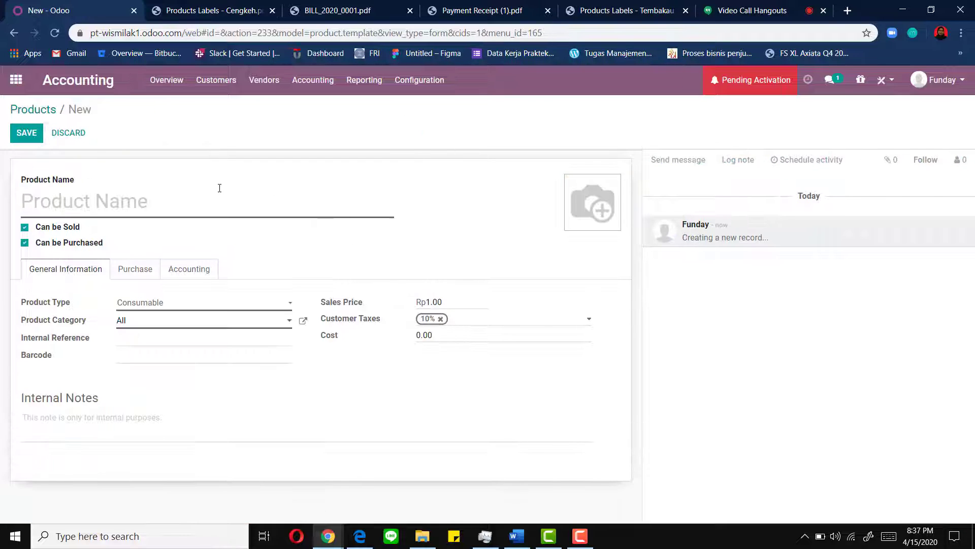
- Name the new product 'Saus Perasa' and attach its product photo
{"action": "type", "text": "Saus Perasa"}
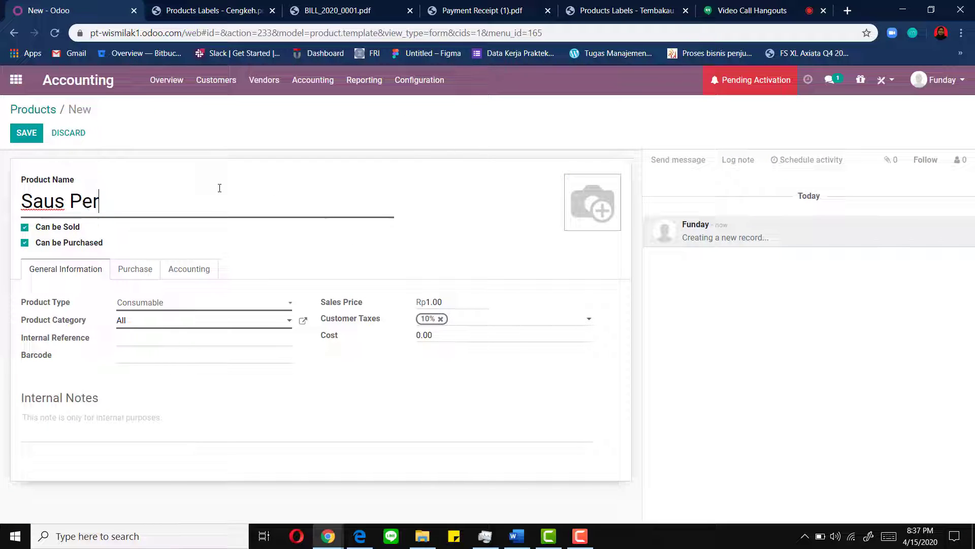
{"action": "mouse_move", "coordinate": [586, 206]}
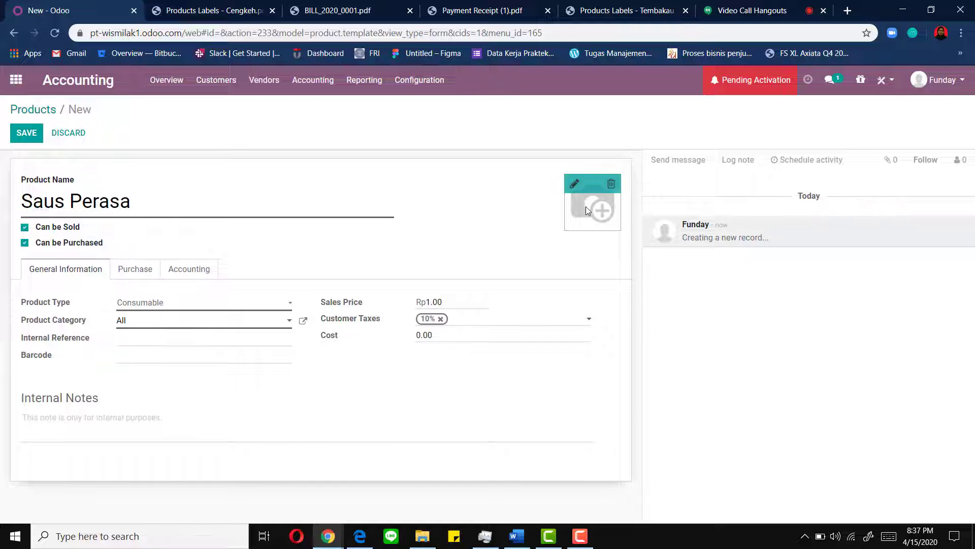
{"action": "left_click", "coordinate": [573, 185]}
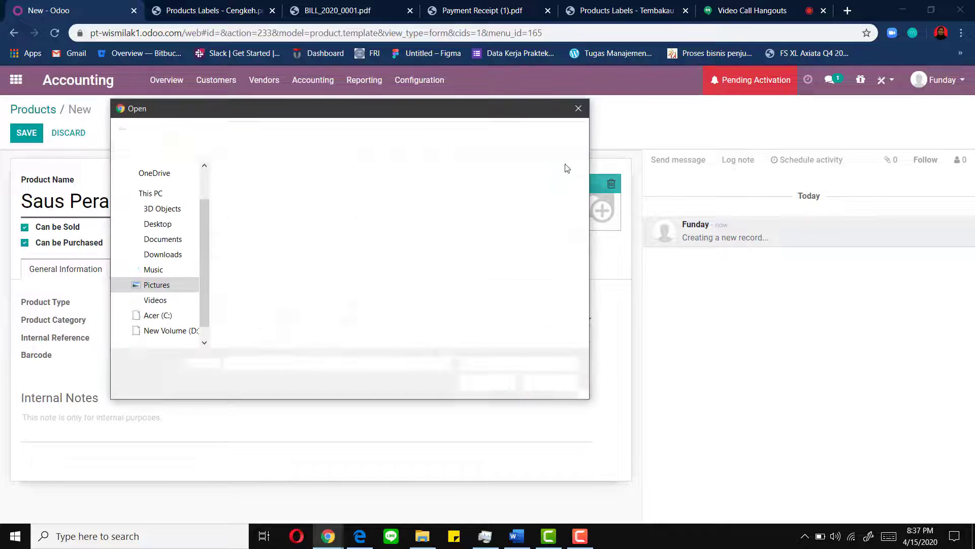
{"action": "left_click", "coordinate": [546, 203]}
{"action": "left_click", "coordinate": [480, 384]}
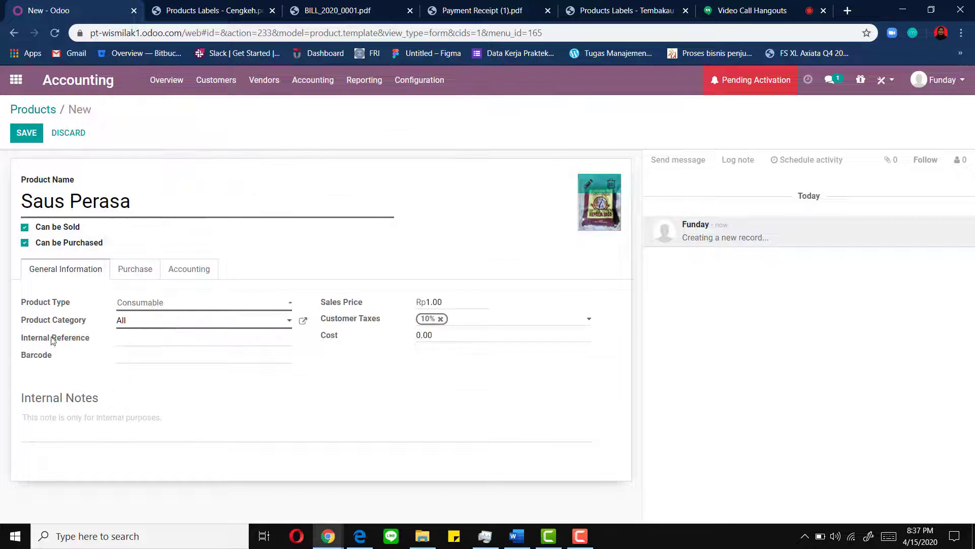
- Set both the sales price and the cost to 450,000.00
{"action": "left_click", "coordinate": [177, 340]}
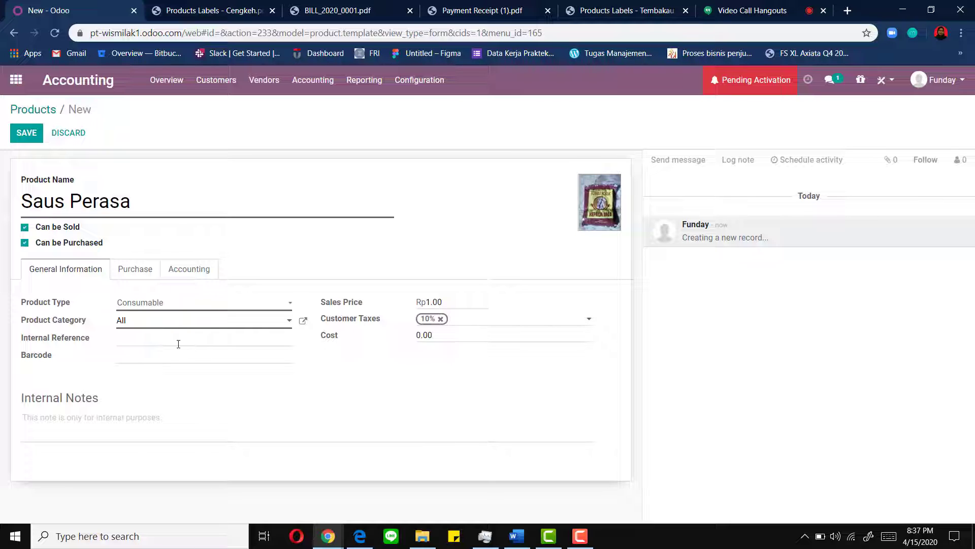
{"action": "mouse_move", "coordinate": [428, 308]}
{"action": "left_mouse_down"}
{"action": "mouse_move", "coordinate": [400, 306]}
{"action": "mouse_move", "coordinate": [419, 303]}
{"action": "left_mouse_up"}
{"action": "type", "text": "450"}
{"action": "left_click_drag", "start_coordinate": [440, 336], "coordinate": [399, 352]}
{"action": "type", "text": "450000"}
- Enter reference B2003, barcode MKLJ and note 'Untuk penjualan Saus Perasa', then save
{"action": "left_click", "coordinate": [189, 339]}
{"action": "type", "text": "B200"}
{"action": "left_click", "coordinate": [183, 360]}
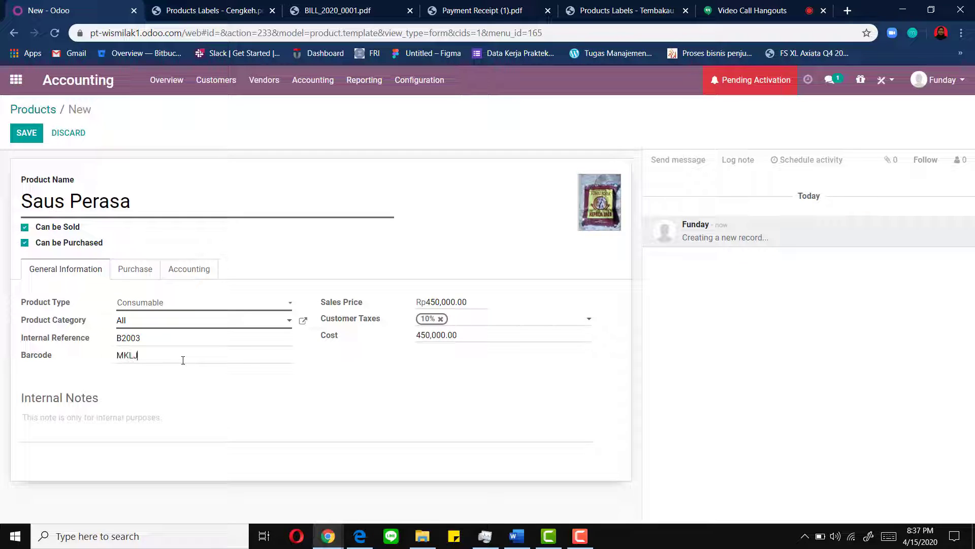
{"action": "type", "text": "U"}
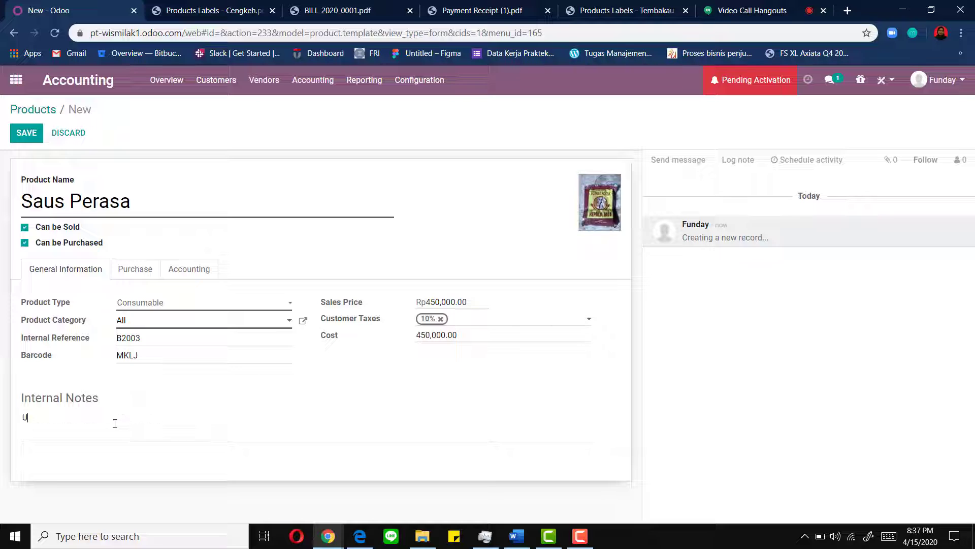
{"action": "type", "text": "ntuk penjualan Saus Perasa"}
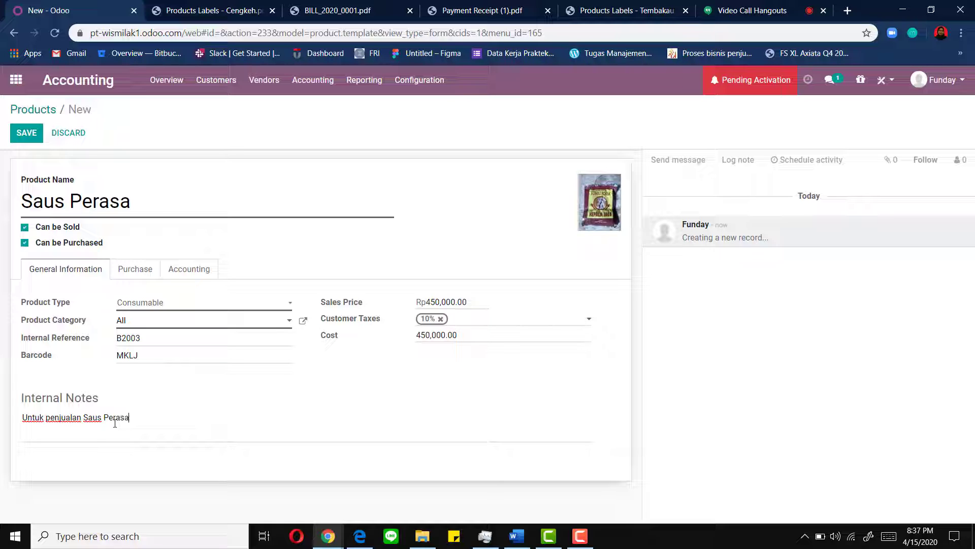
{"action": "left_click", "coordinate": [33, 133]}
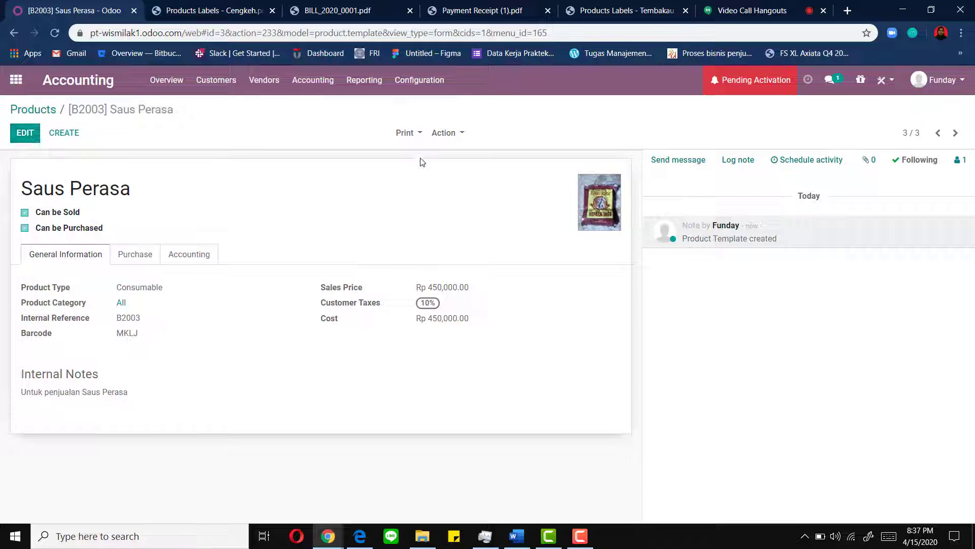
- Print the Saus Perasa product label to PDF, review it, and return to the Products list
{"action": "left_click", "coordinate": [402, 136]}
{"action": "left_click", "coordinate": [416, 150]}
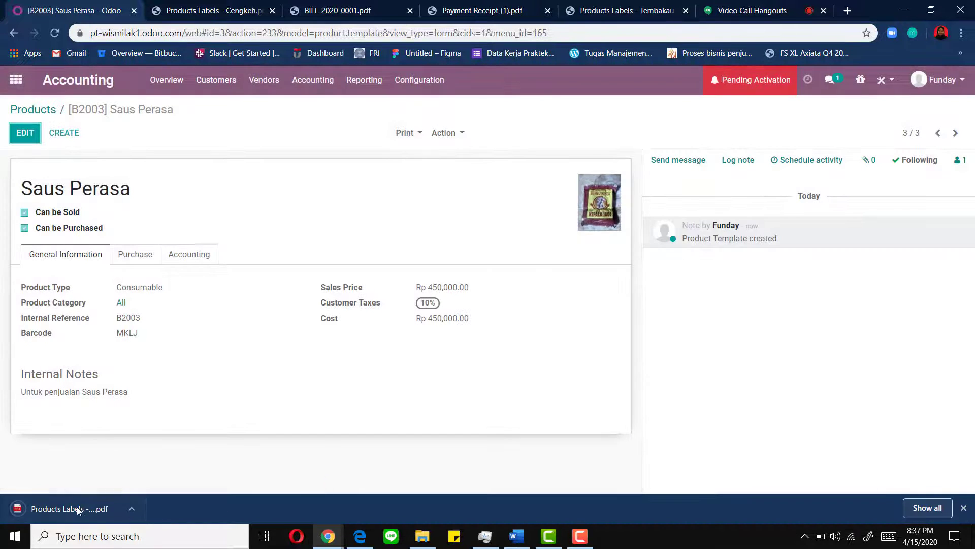
{"action": "left_click", "coordinate": [78, 510]}
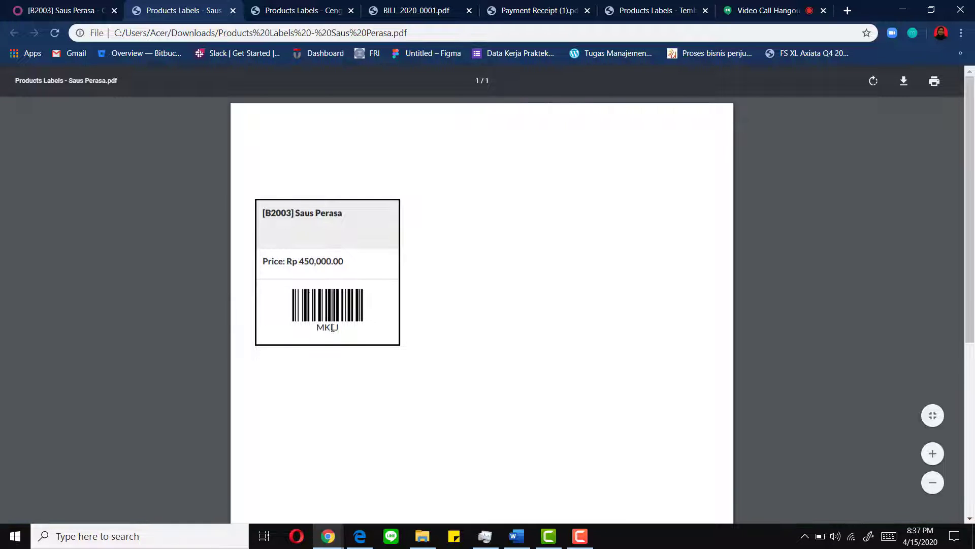
{"action": "left_click", "coordinate": [64, 10]}
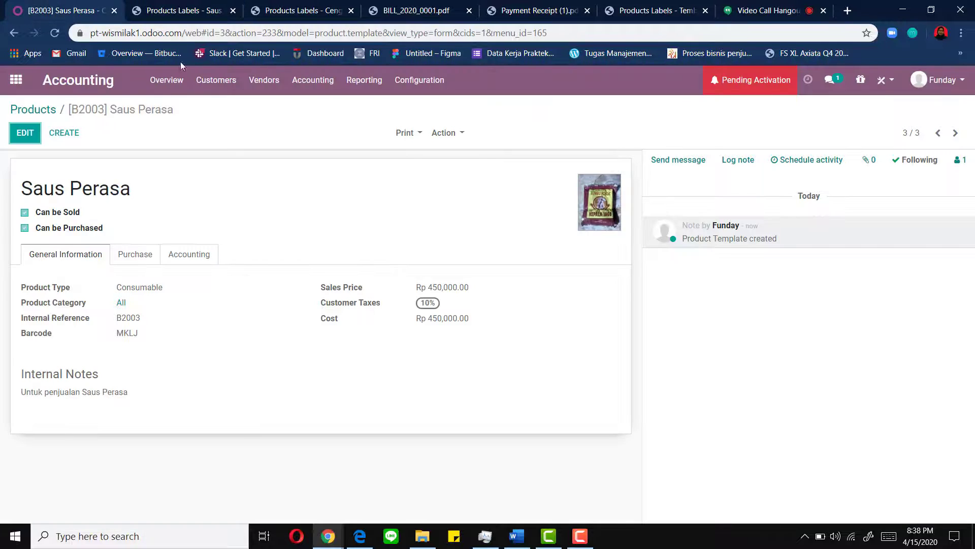
{"action": "left_click", "coordinate": [44, 109]}
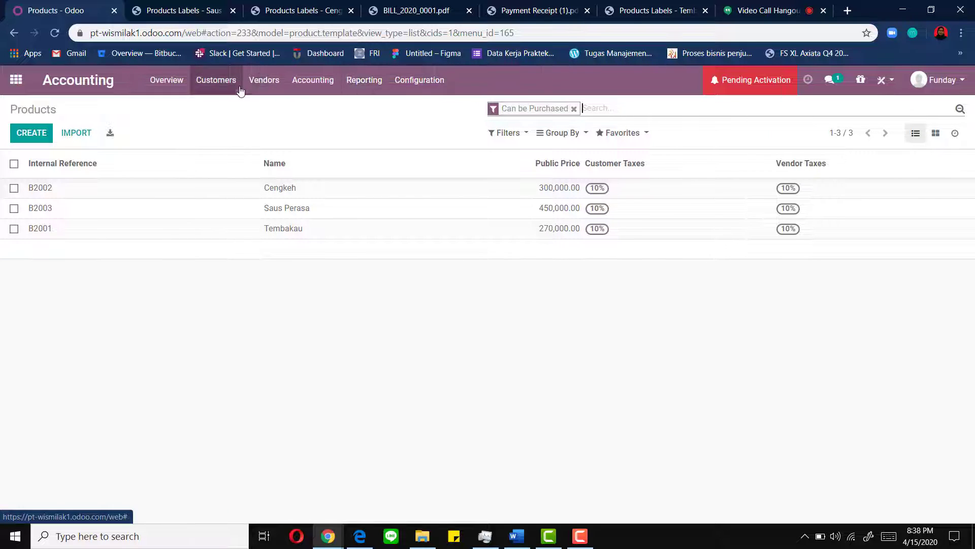
- Start a new outgoing vendor payment with the PT. Tuesday contact as partner
{"action": "left_click", "coordinate": [269, 84]}
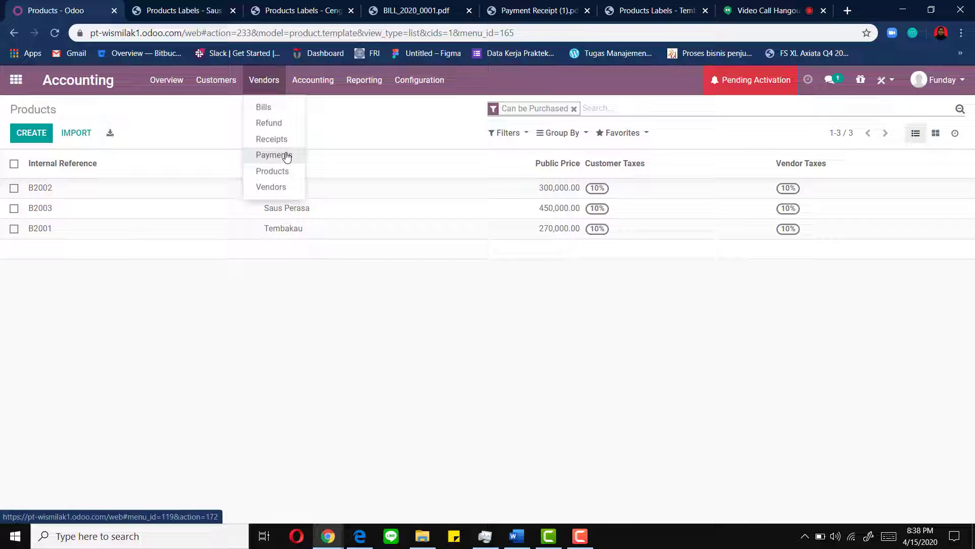
{"action": "left_click", "coordinate": [286, 157]}
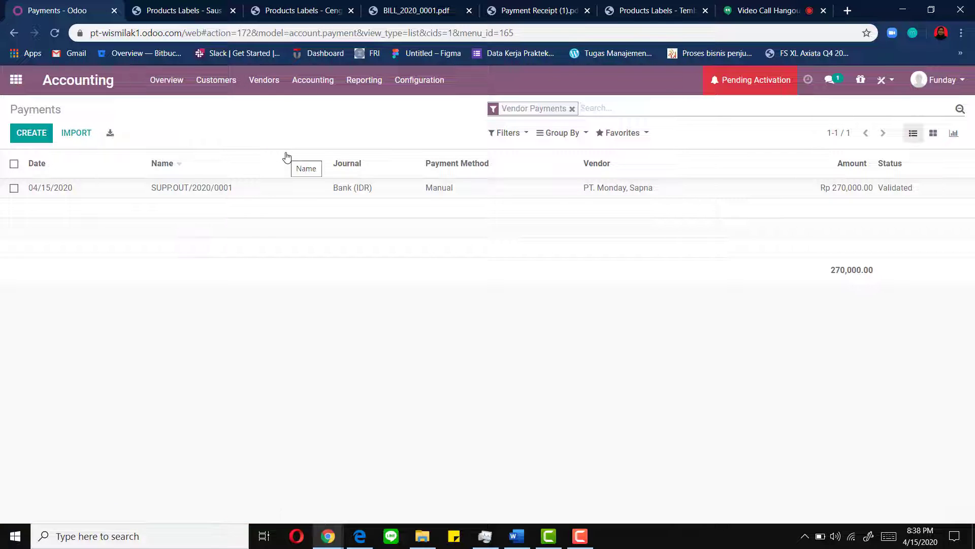
{"action": "left_click", "coordinate": [33, 131]}
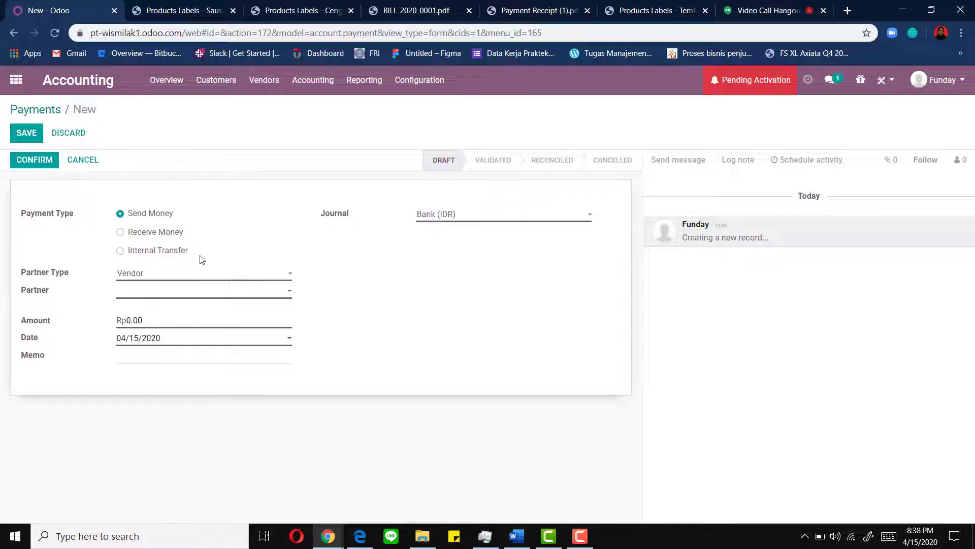
{"action": "left_click", "coordinate": [171, 216]}
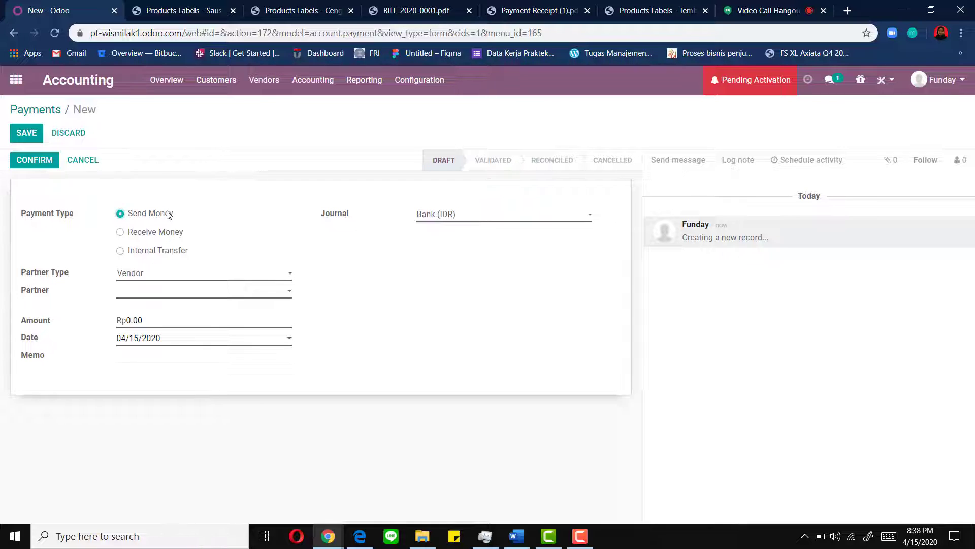
{"action": "left_click", "coordinate": [274, 280]}
{"action": "left_click", "coordinate": [247, 298]}
{"action": "left_click", "coordinate": [243, 296]}
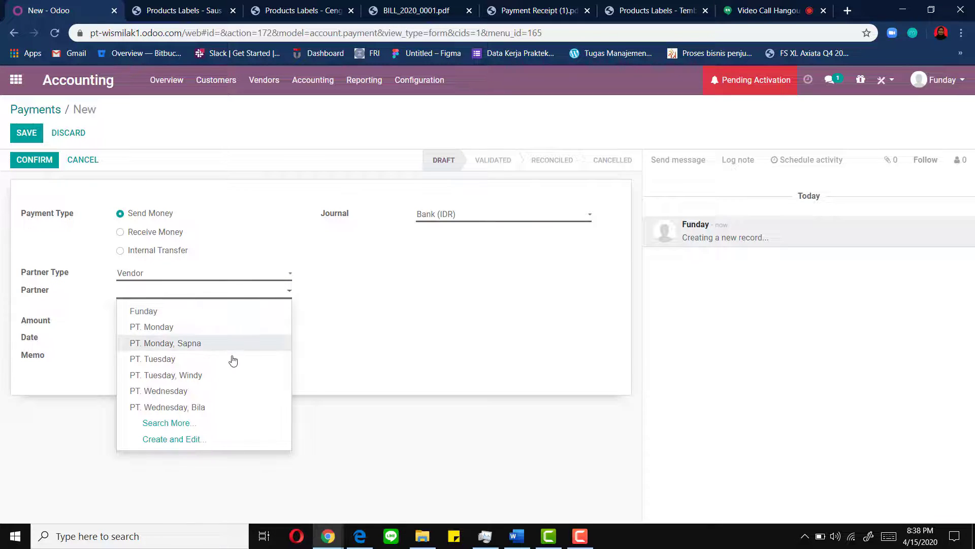
{"action": "left_click", "coordinate": [194, 379]}
- Enter amount 300,000 and memo 'Pembelian Cengkeh' on Bank (IDR), then confirm
{"action": "left_click_drag", "start_coordinate": [163, 321], "coordinate": [117, 318]}
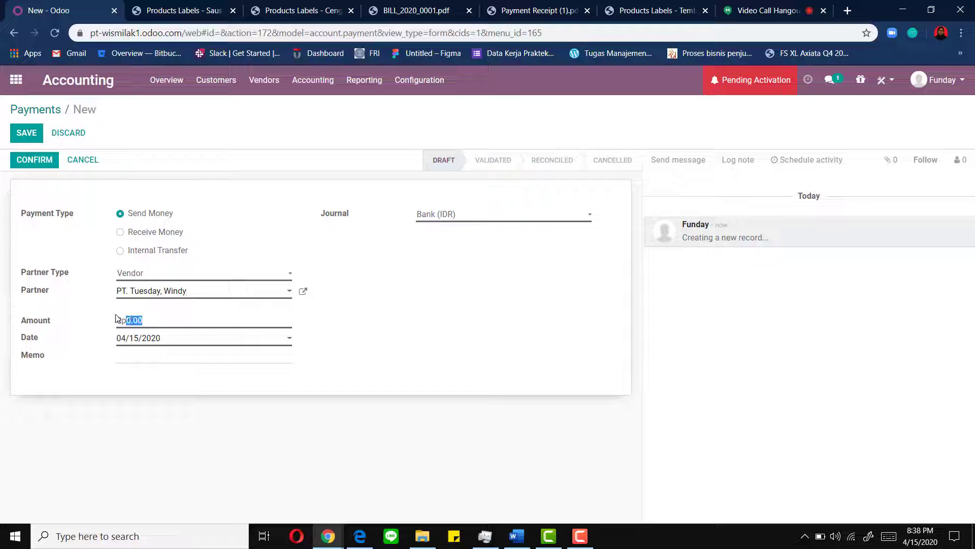
{"action": "type", "text": "300000"}
{"action": "left_click", "coordinate": [144, 362]}
{"action": "type", "text": "Cengkeh"}
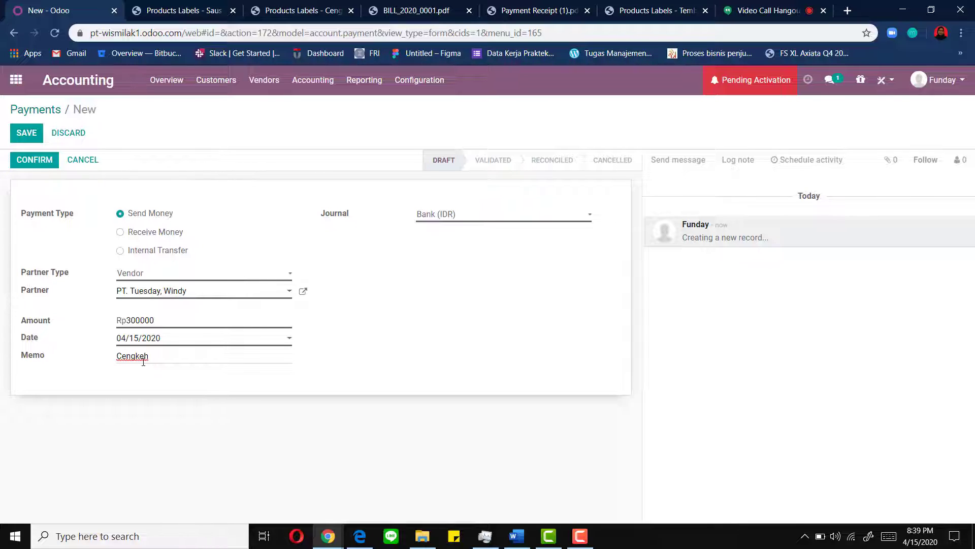
{"action": "type", "text": "Pmbe"}
{"action": "key", "text": "BackSpace"}
{"action": "key", "text": "BackSpace"}
{"action": "key", "text": "BackSpace"}
{"action": "type", "text": "embelian"}
{"action": "left_click", "coordinate": [477, 217]}
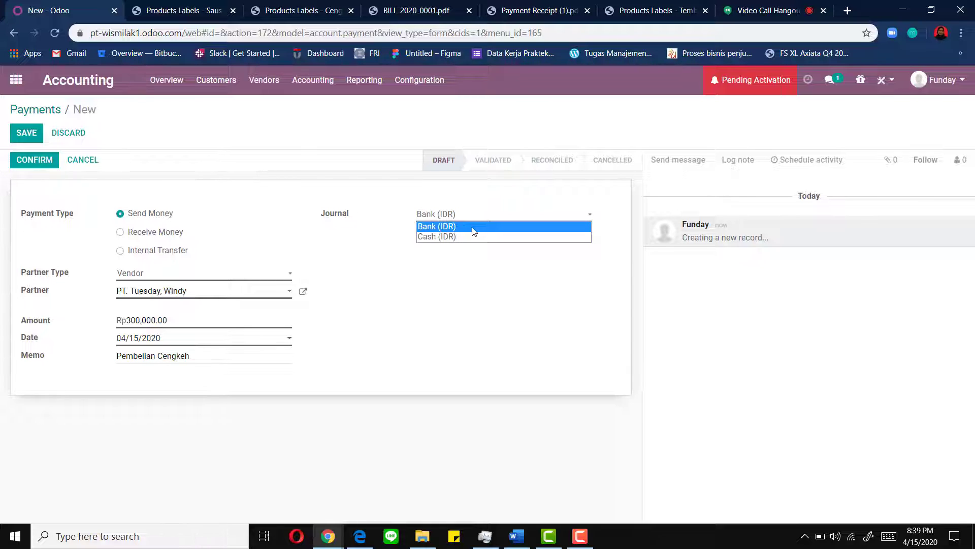
{"action": "left_click", "coordinate": [472, 227]}
{"action": "left_click", "coordinate": [35, 161]}
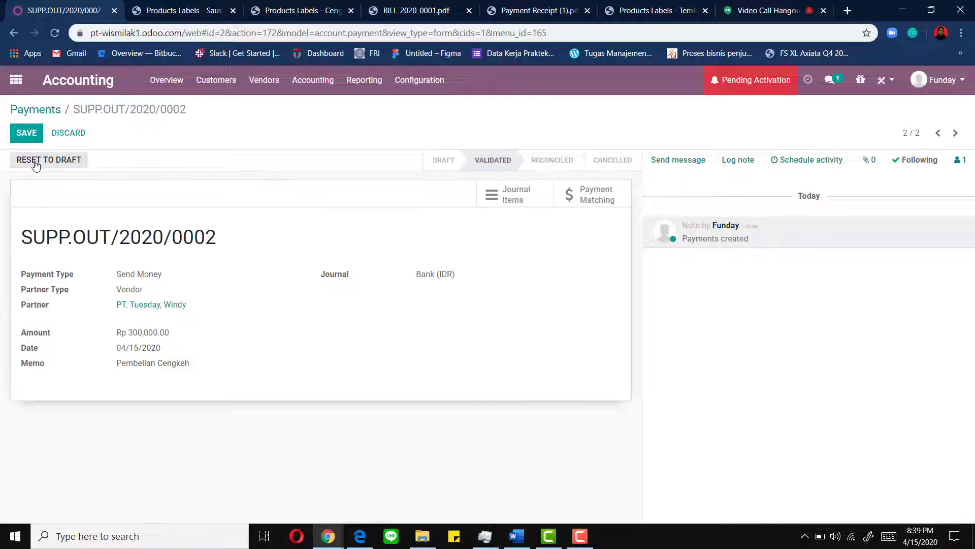
- Print and review the SUPP.OUT/2020/0002 payment receipt PDF, then begin another payment
{"action": "left_click", "coordinate": [24, 133]}
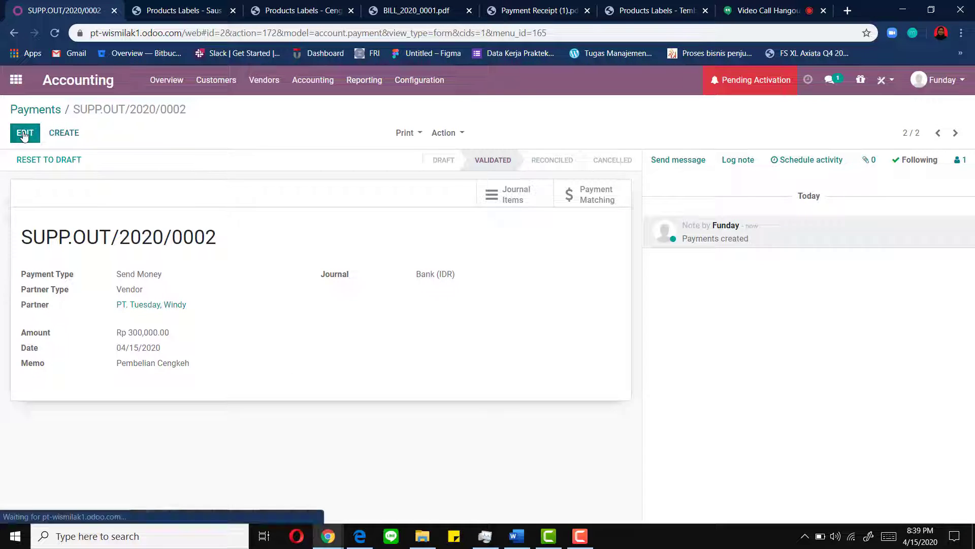
{"action": "left_click", "coordinate": [406, 136]}
{"action": "left_click", "coordinate": [411, 150]}
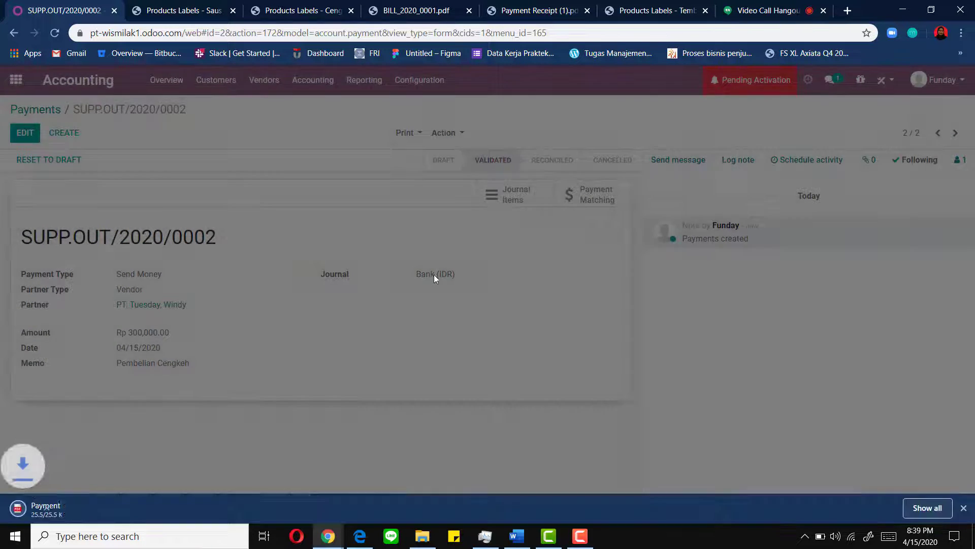
{"action": "left_click", "coordinate": [65, 510]}
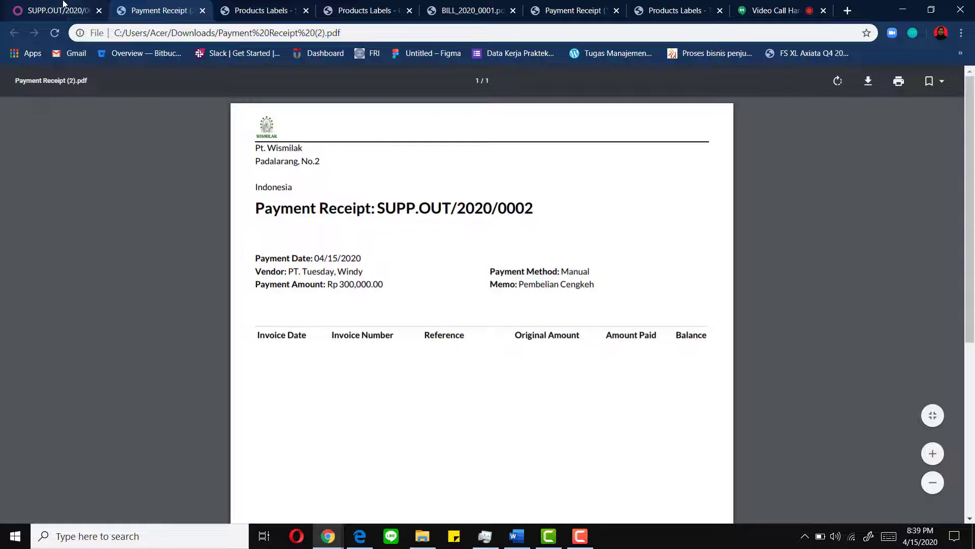
{"action": "left_click", "coordinate": [63, 6]}
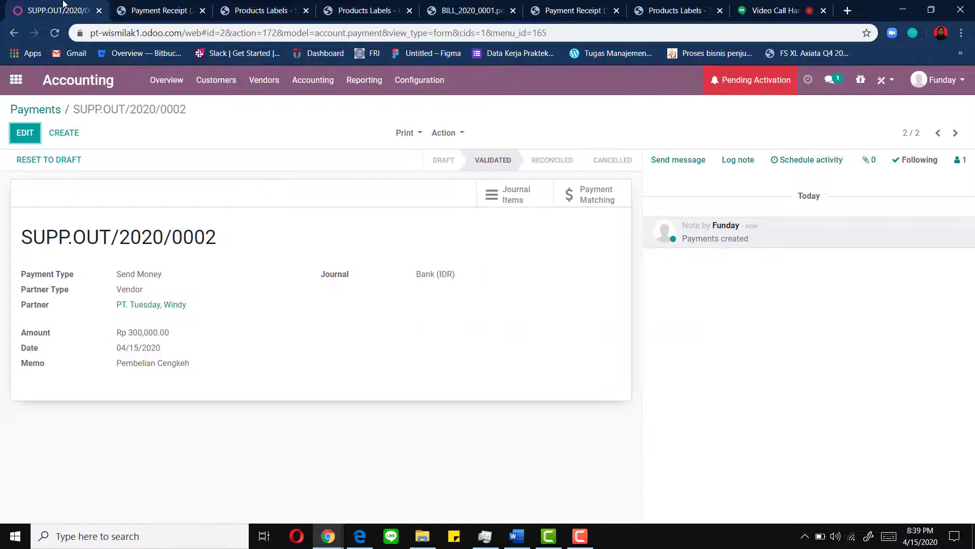
{"action": "left_click", "coordinate": [64, 133]}
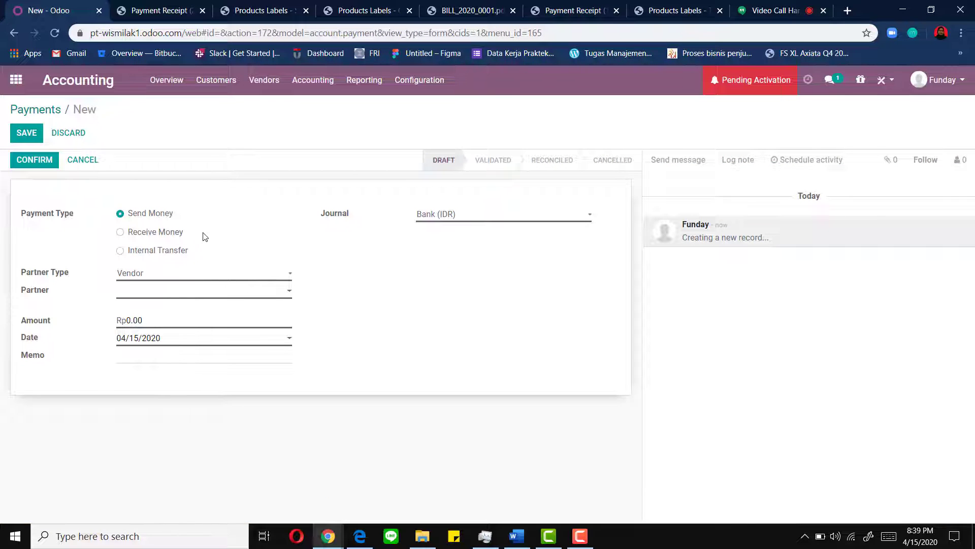
- Pay the PT. Wednesday contact 400,000 with memo 'Pembelian Saus Perasa' and confirm
{"action": "left_click", "coordinate": [195, 294]}
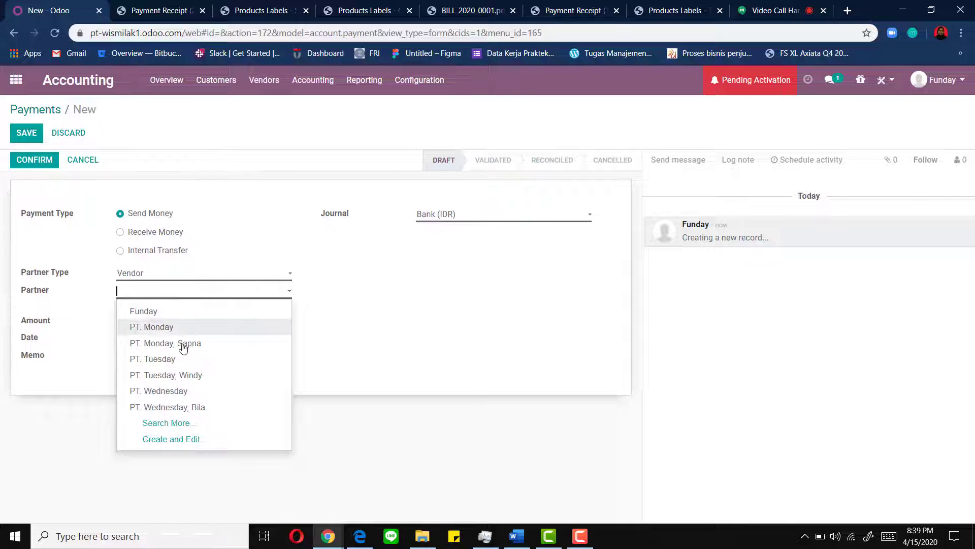
{"action": "left_click", "coordinate": [186, 407]}
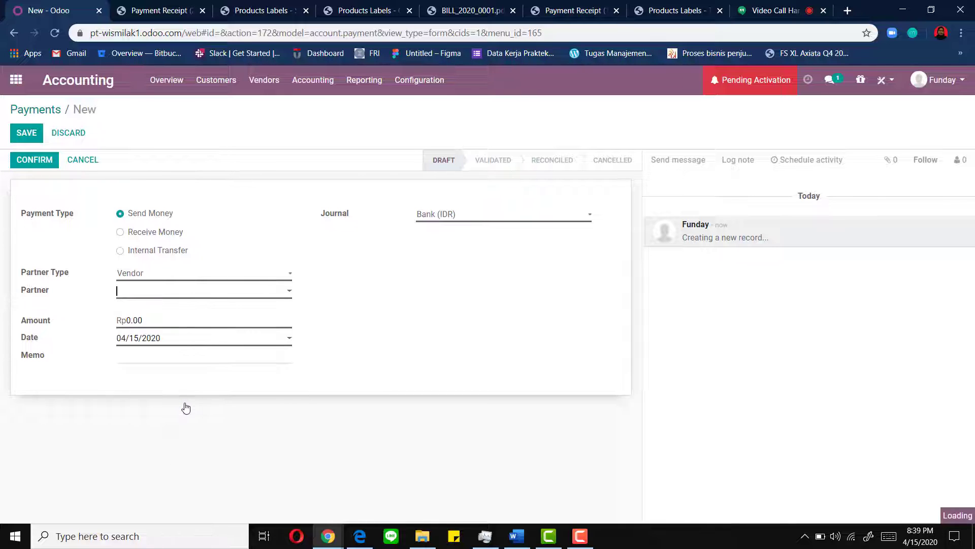
{"action": "left_click_drag", "start_coordinate": [168, 321], "coordinate": [106, 318]}
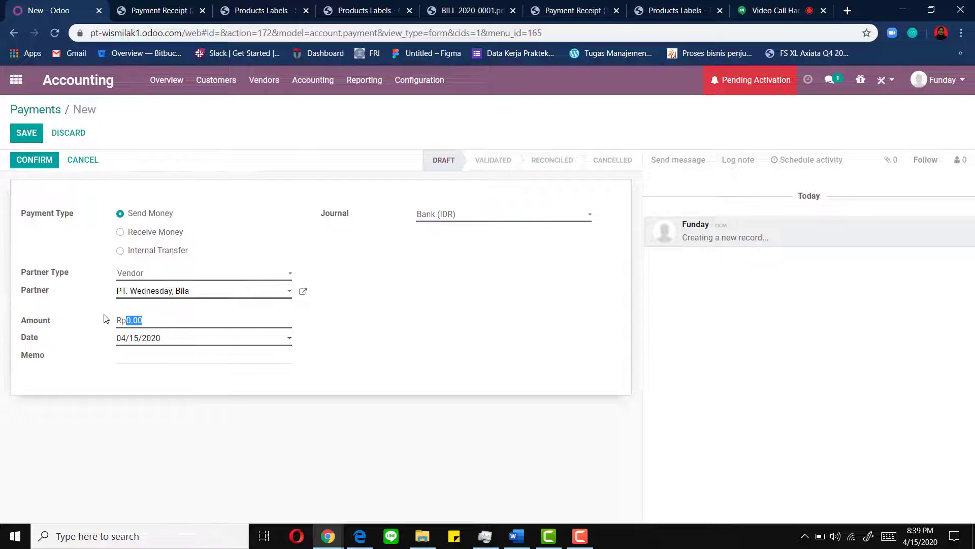
{"action": "type", "text": "400000"}
{"action": "left_click", "coordinate": [127, 360]}
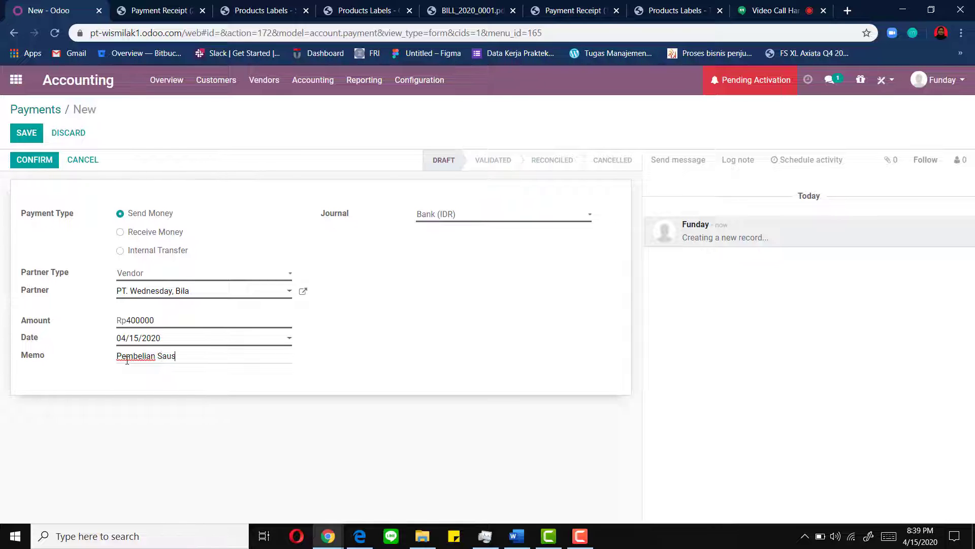
{"action": "type", "text": "Pembelian Saus Perasa"}
{"action": "left_click", "coordinate": [43, 164]}
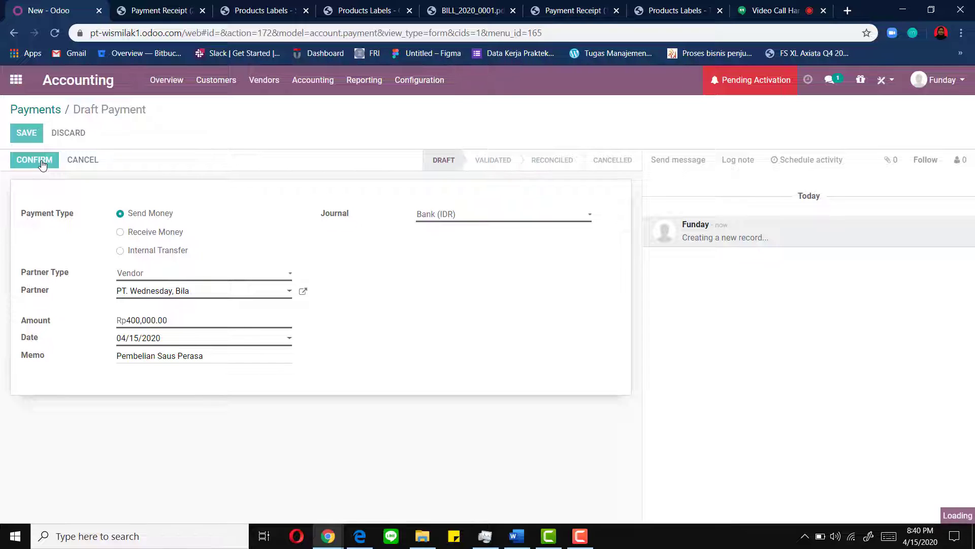
- Print the SUPP.OUT/2020/0003 payment receipt to PDF and review it
{"action": "left_click", "coordinate": [27, 137]}
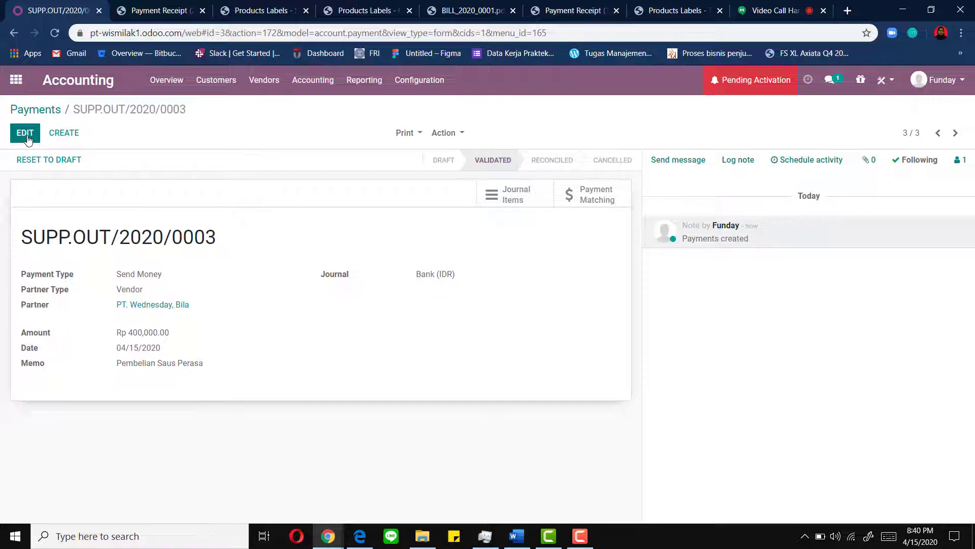
{"action": "left_click", "coordinate": [405, 133]}
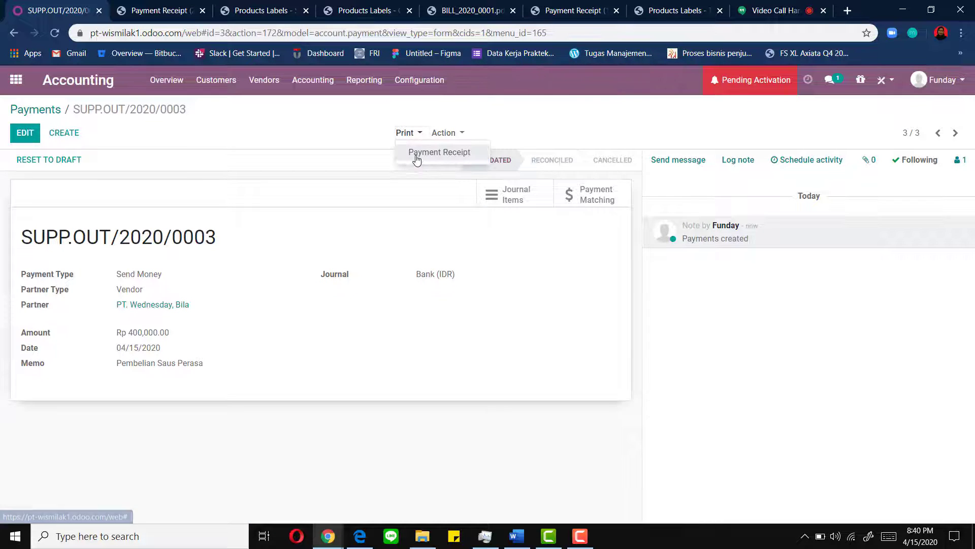
{"action": "left_click", "coordinate": [412, 154]}
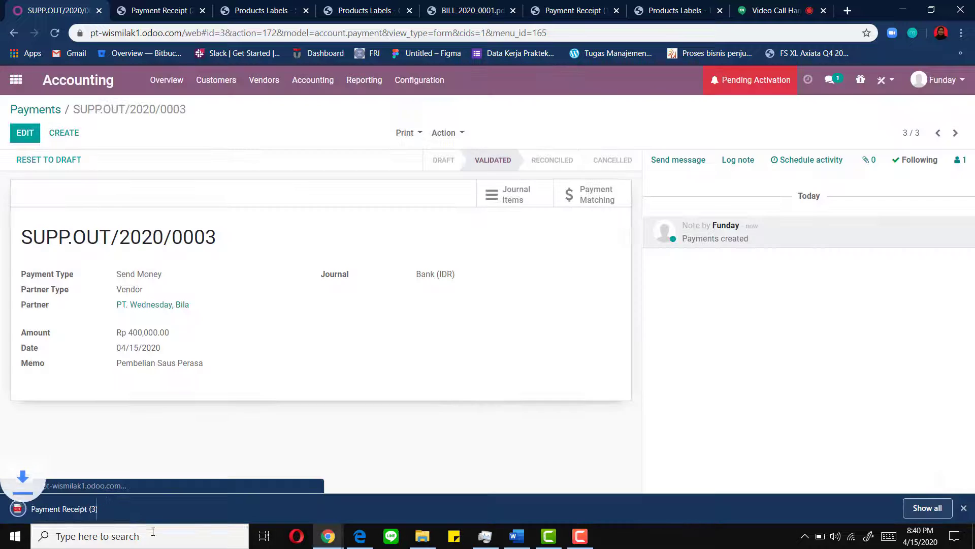
{"action": "left_click", "coordinate": [74, 509]}
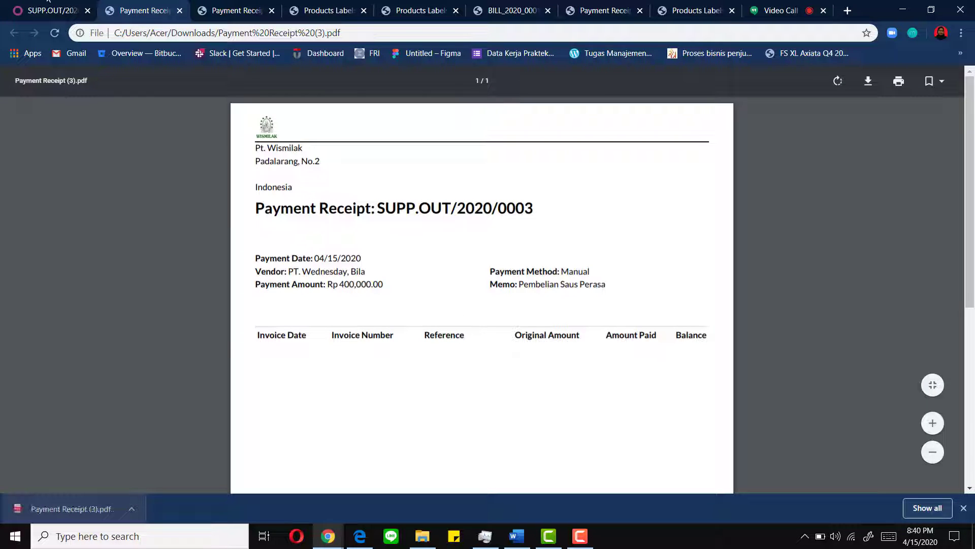
{"action": "left_click", "coordinate": [37, 9]}
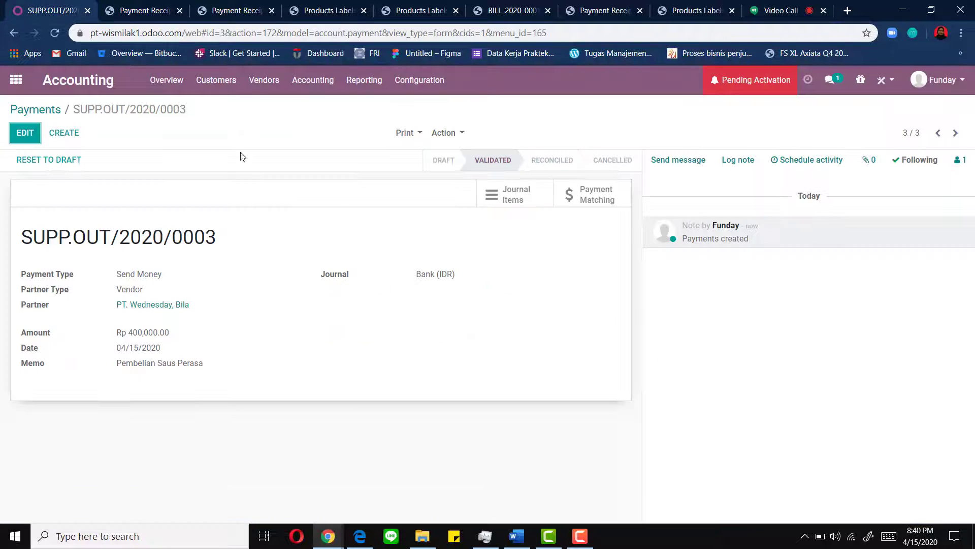
- Start a new vendor bill for the PT. Tuesday contact
{"action": "left_click", "coordinate": [263, 81]}
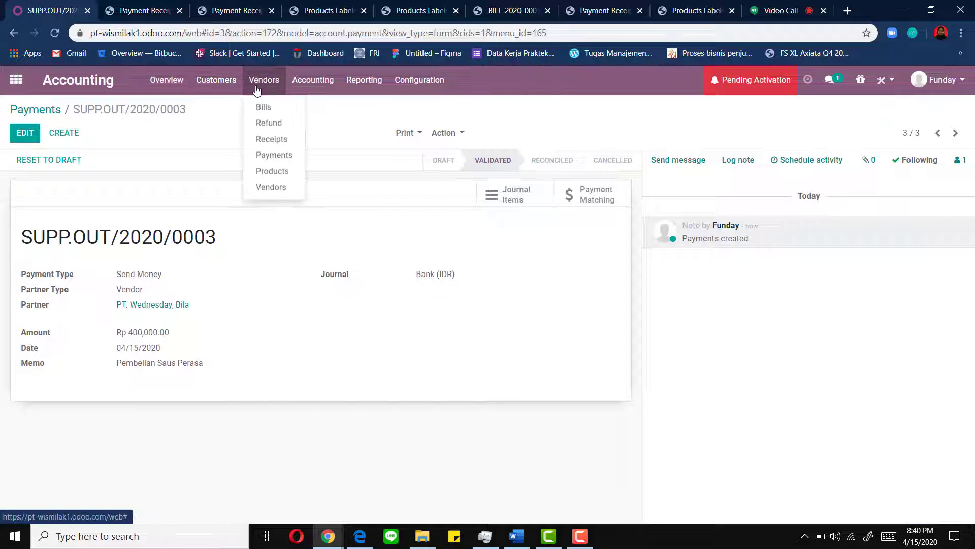
{"action": "left_click", "coordinate": [274, 111]}
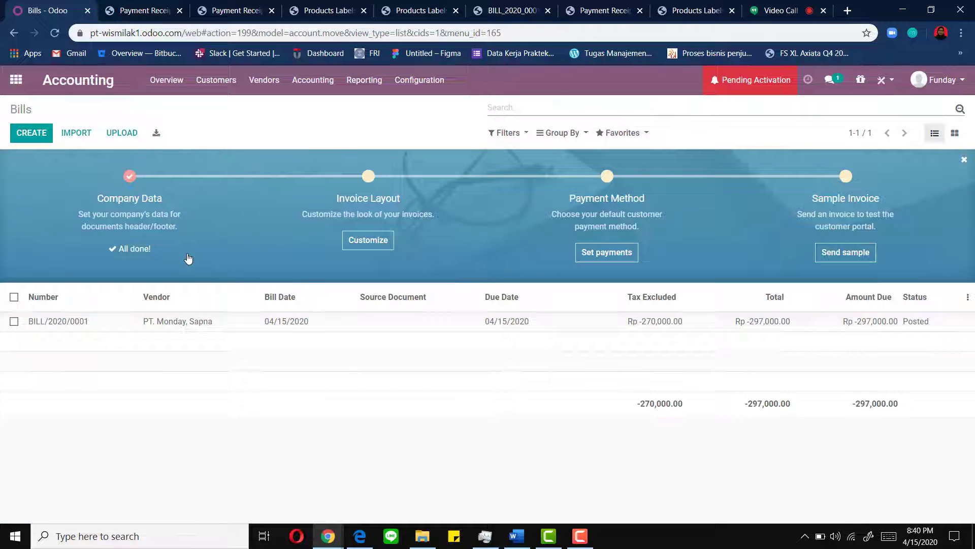
{"action": "left_click", "coordinate": [28, 133]}
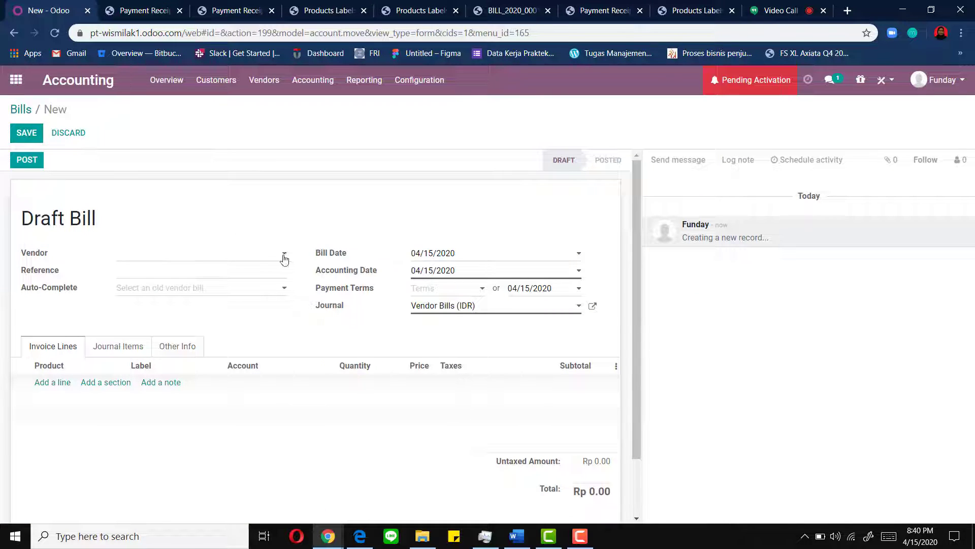
{"action": "left_click", "coordinate": [284, 255]}
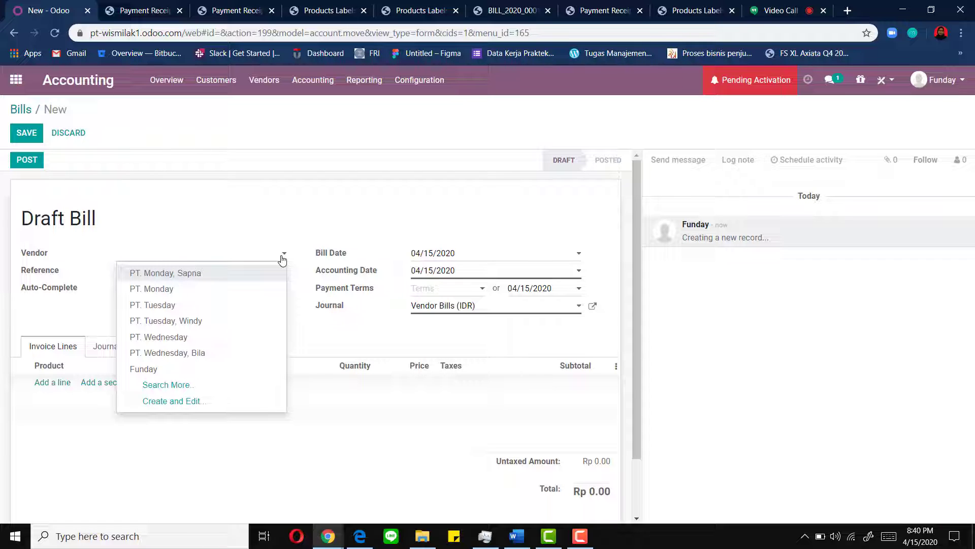
{"action": "left_click", "coordinate": [205, 322]}
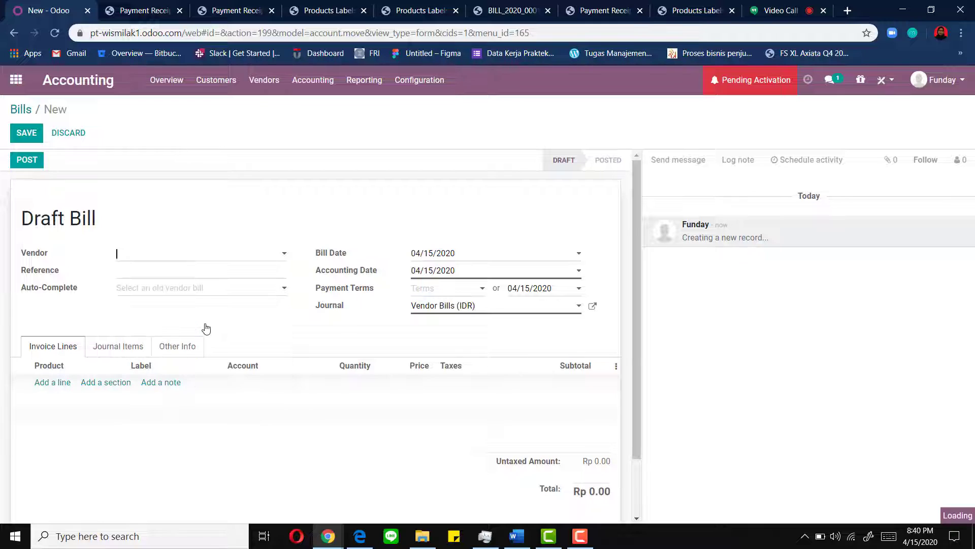
- Set the bill reference to 123456 and payment terms to Immediate Payment
{"action": "left_click", "coordinate": [151, 269]}
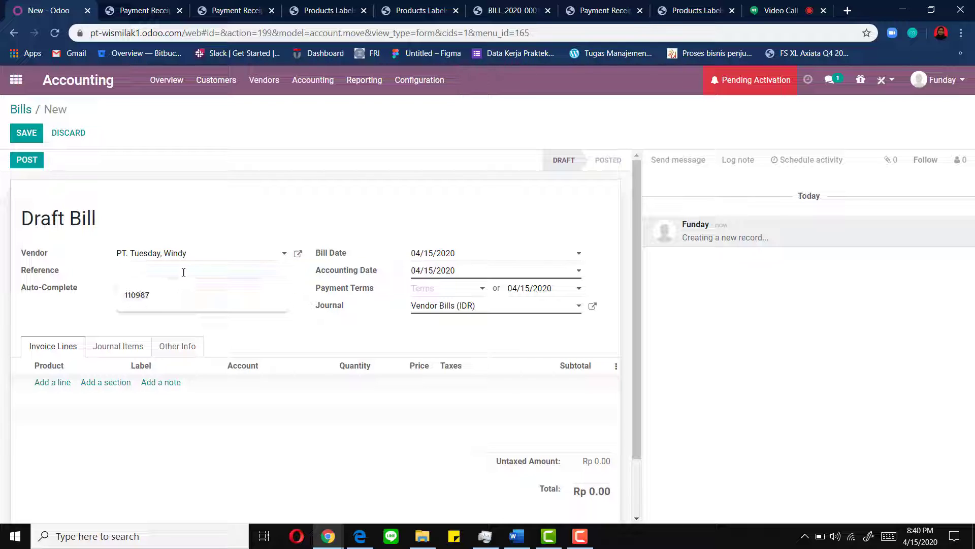
{"action": "type", "text": "123456"}
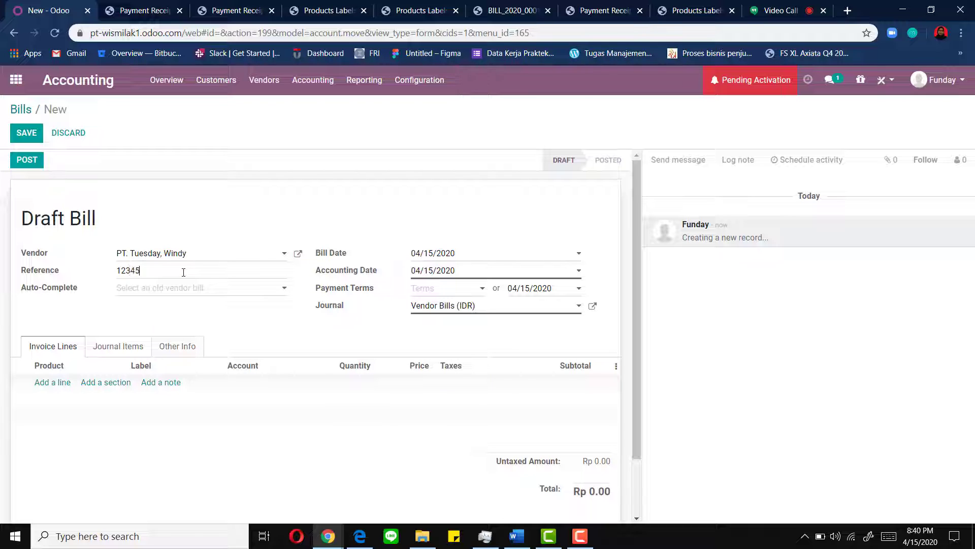
{"action": "left_click", "coordinate": [473, 288]}
{"action": "left_click", "coordinate": [482, 289]}
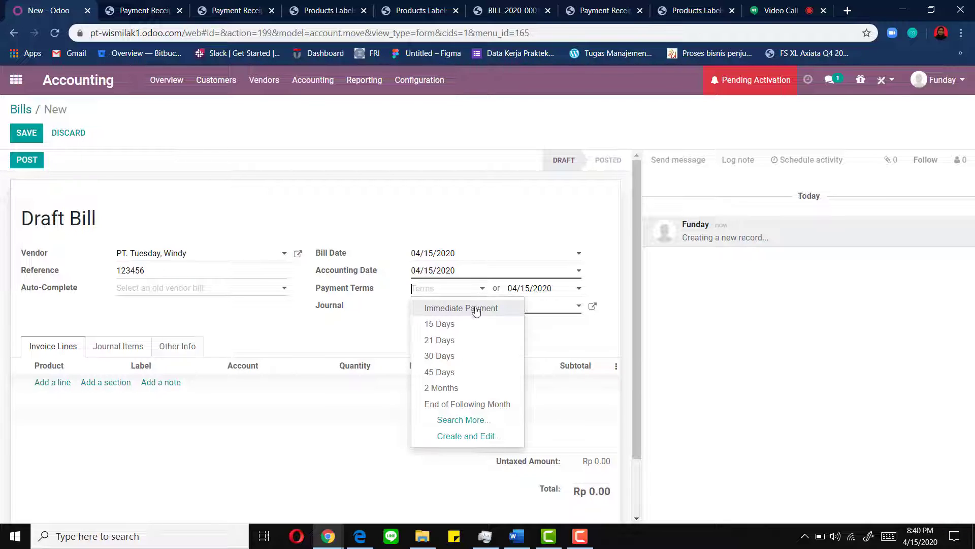
{"action": "left_click", "coordinate": [476, 309]}
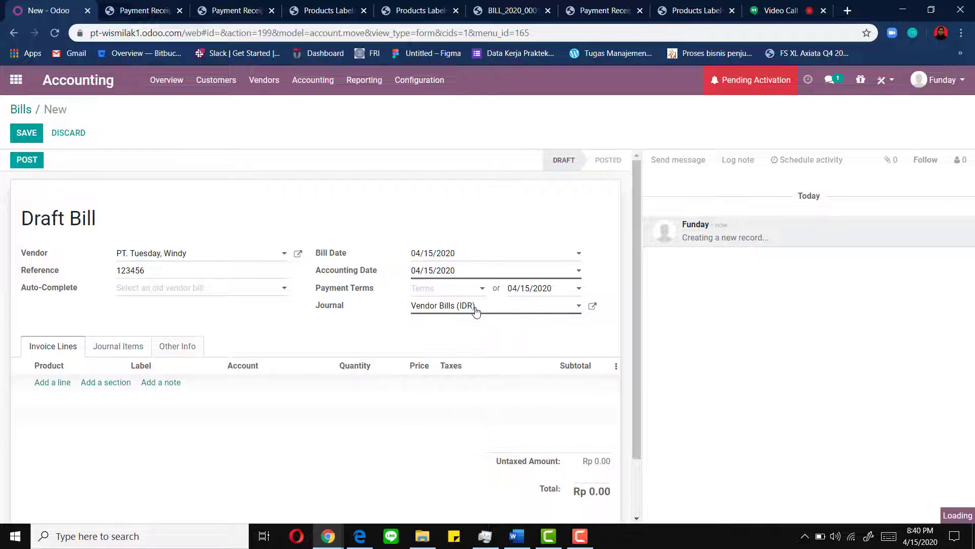
- Add a single [B2002] Cengkeh invoice line, removing the extra empty line
{"action": "left_click", "coordinate": [51, 385]}
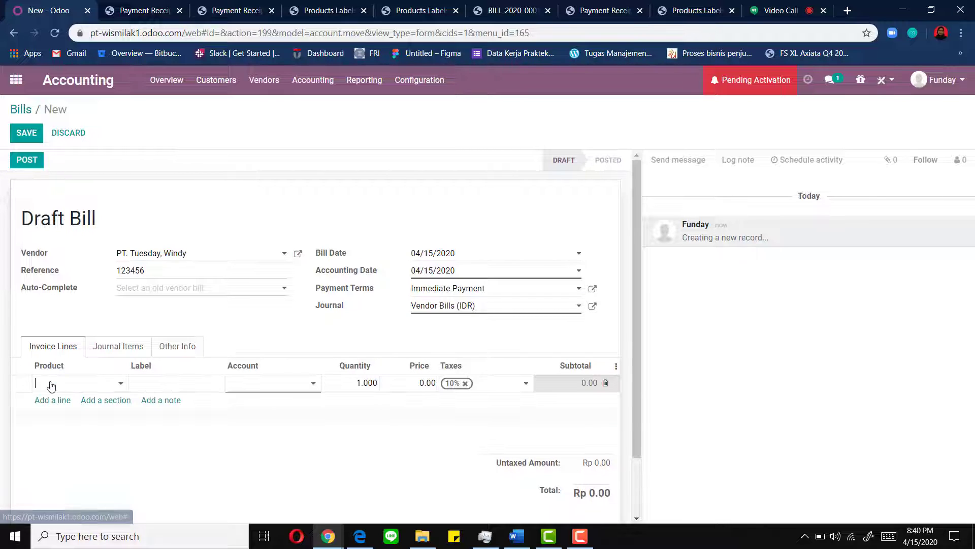
{"action": "left_click", "coordinate": [122, 384]}
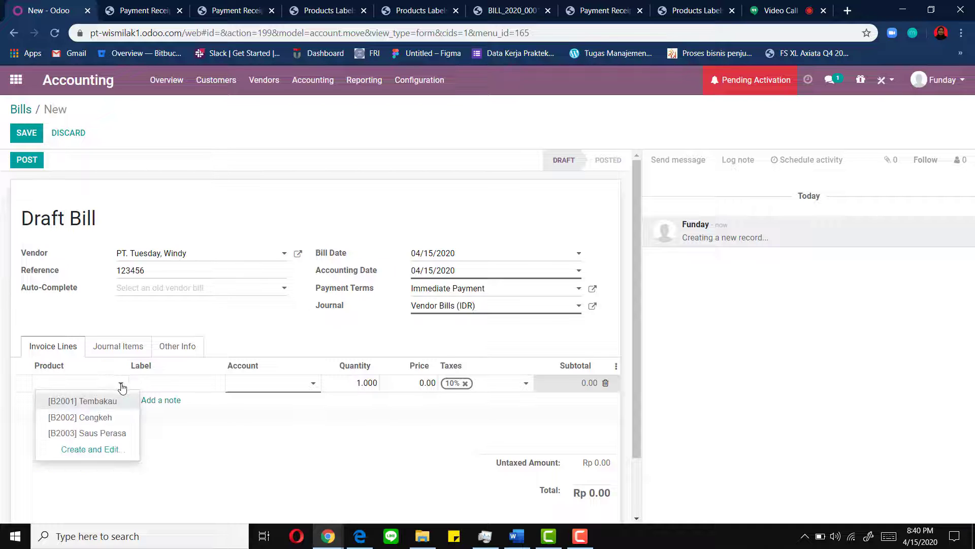
{"action": "left_click", "coordinate": [101, 418]}
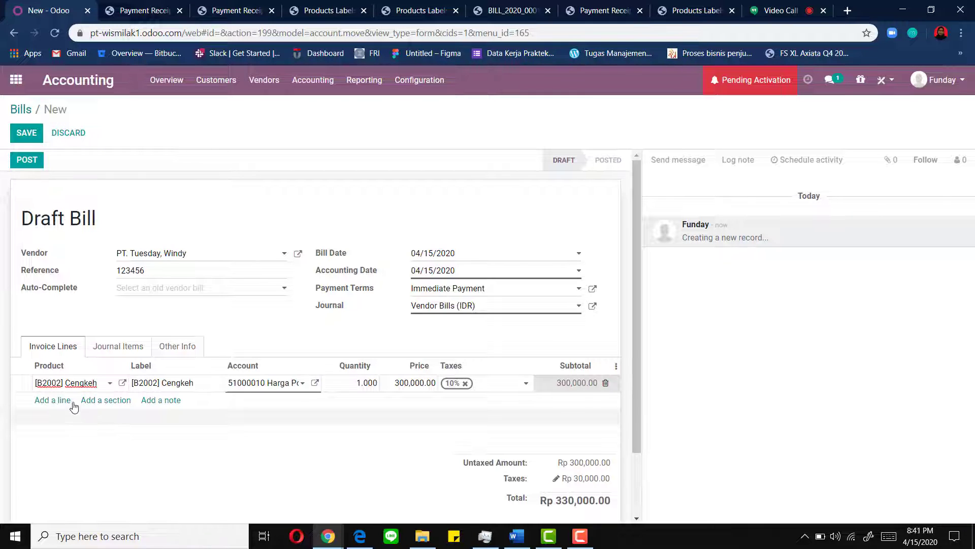
{"action": "left_click", "coordinate": [55, 401]}
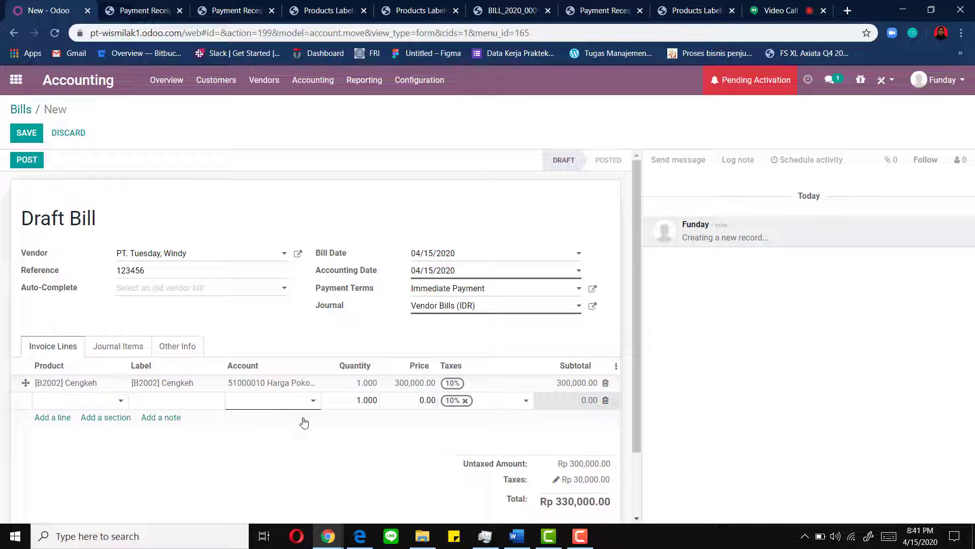
{"action": "left_click", "coordinate": [607, 402]}
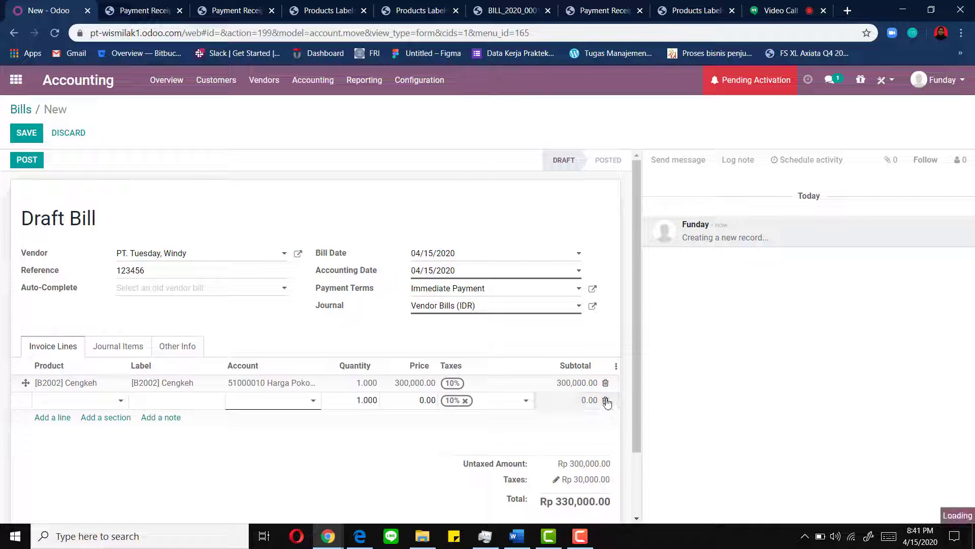
- Post the bill as BILL/2020/0002, print it to PDF and check the Rp 330,000.00 total
{"action": "left_click", "coordinate": [14, 167]}
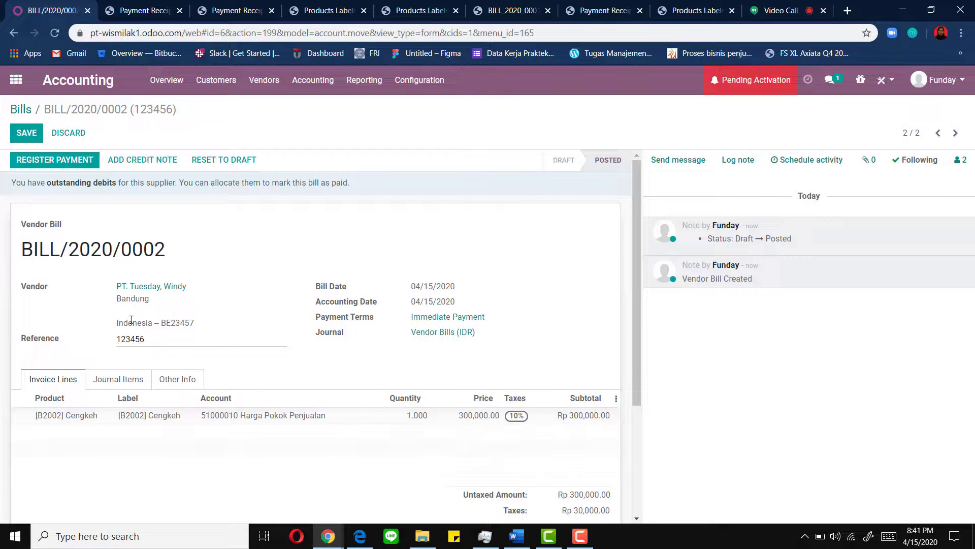
{"action": "left_click", "coordinate": [29, 132]}
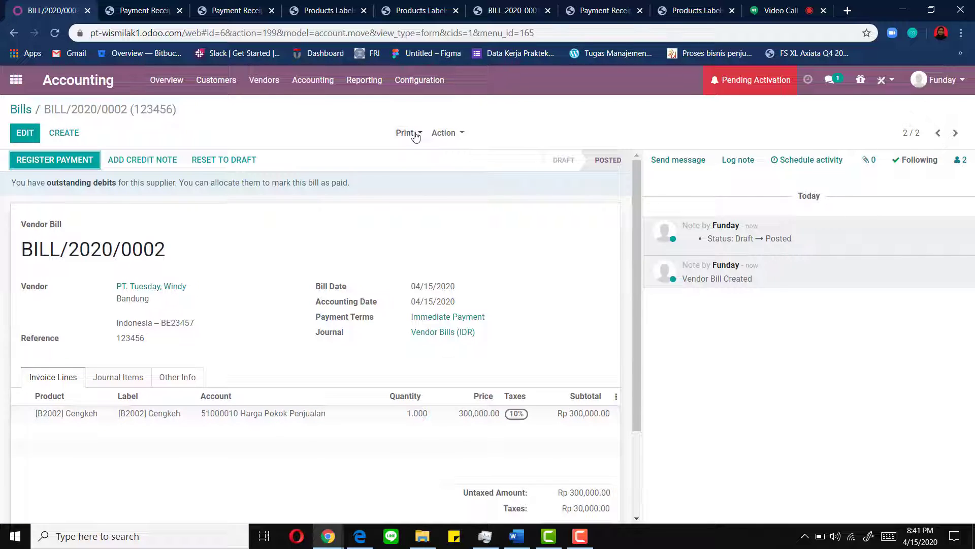
{"action": "left_click", "coordinate": [415, 135]}
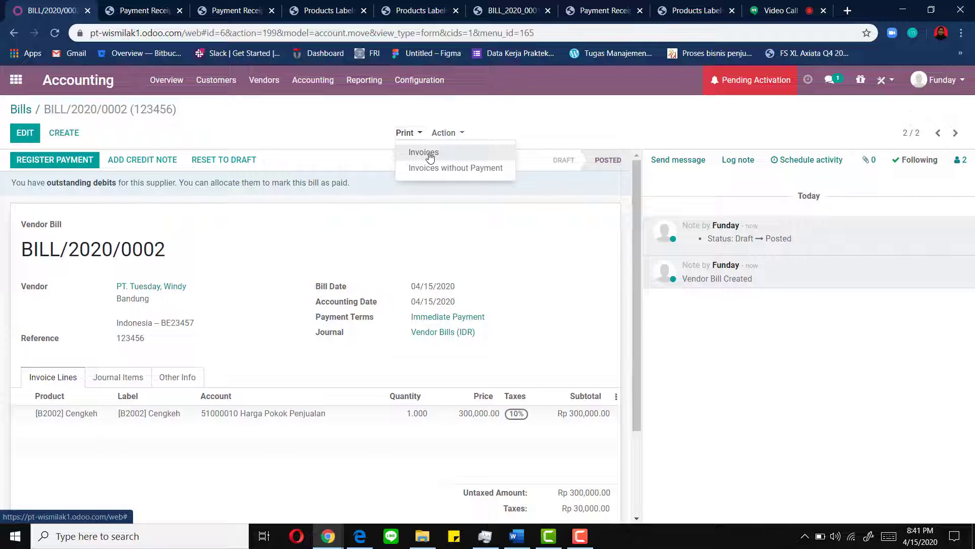
{"action": "left_click", "coordinate": [424, 152]}
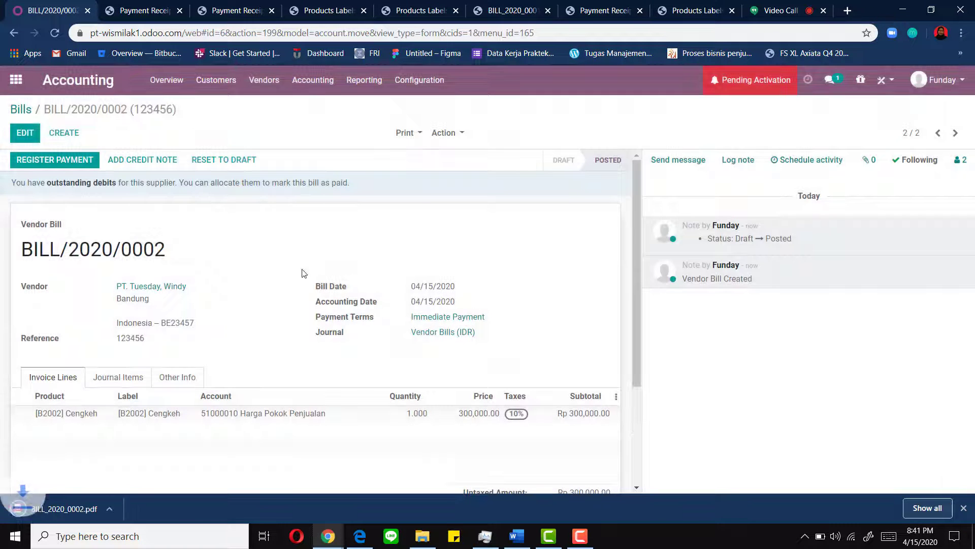
{"action": "left_click", "coordinate": [48, 509]}
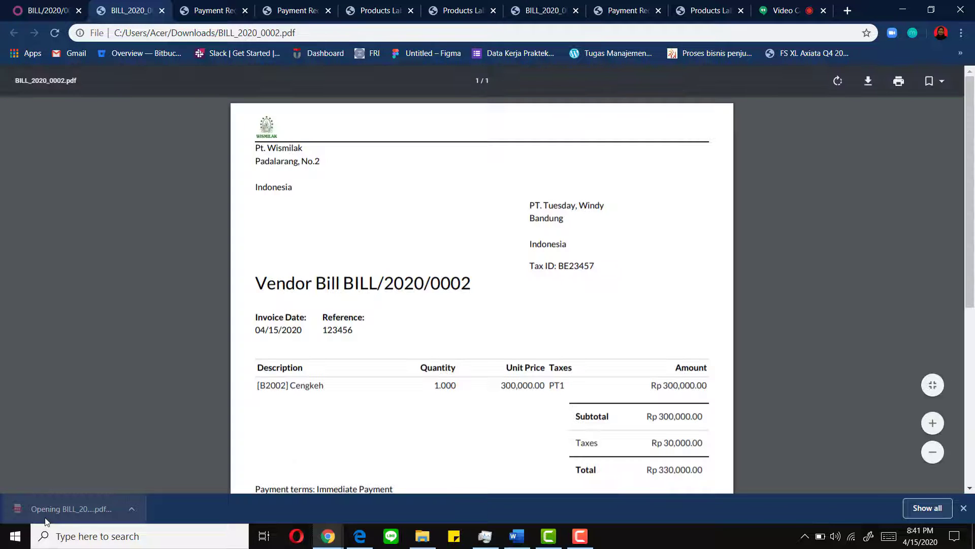
{"action": "scroll", "coordinate": [359, 408], "scroll_direction": "down", "scroll_amount": 4}
{"action": "scroll", "coordinate": [359, 408], "scroll_direction": "up", "scroll_amount": 3}
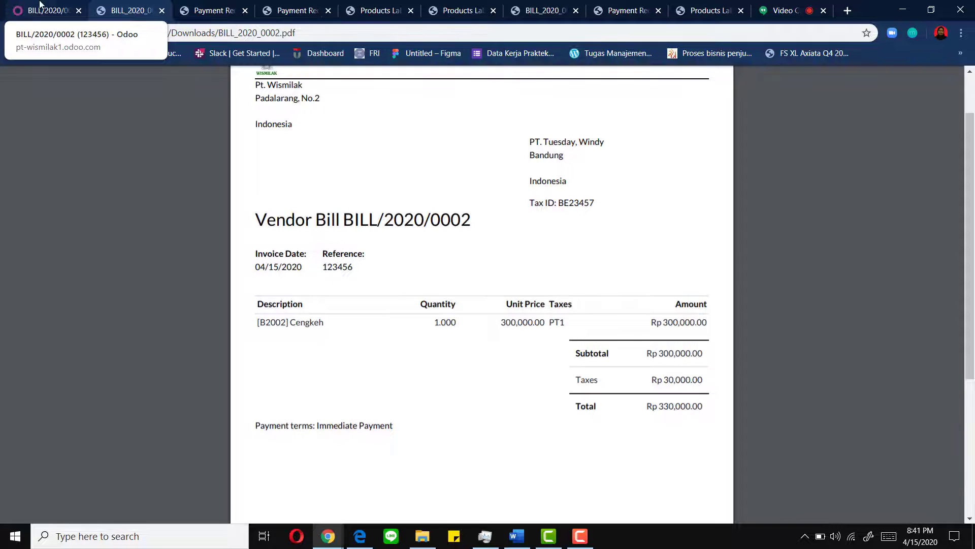
{"action": "left_click", "coordinate": [40, 5]}
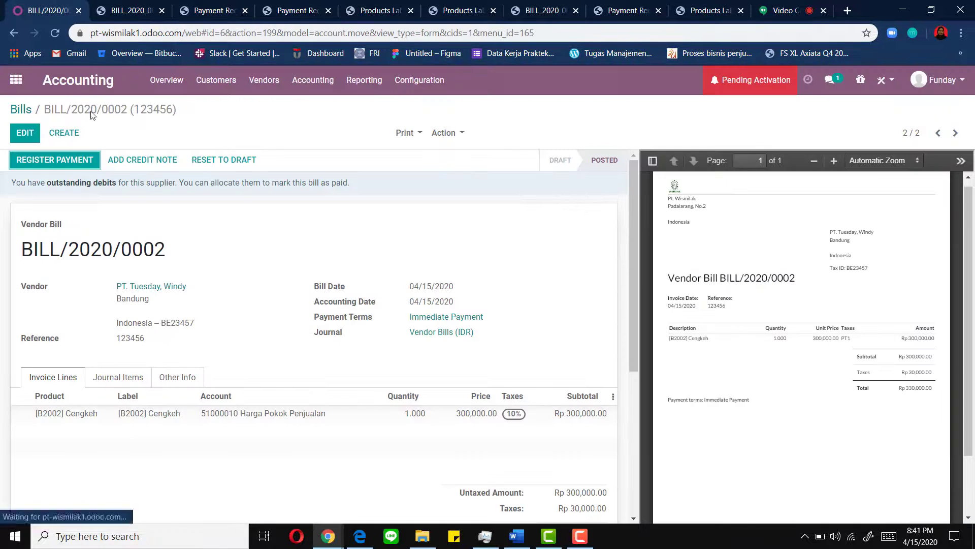
- Start a vendor bill for the PT. Wednesday contact with reference 2345 and Immediate Payment terms
{"action": "left_click", "coordinate": [72, 133]}
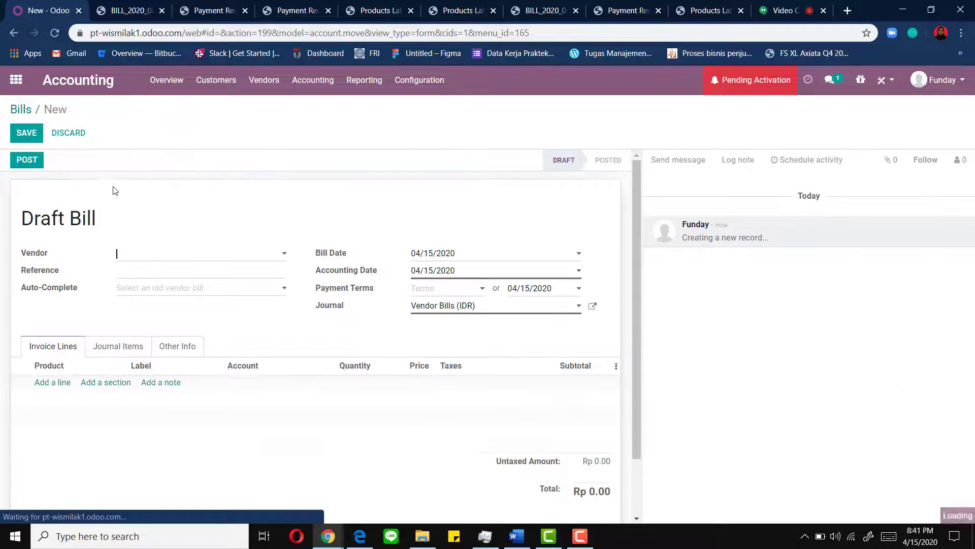
{"action": "left_click", "coordinate": [182, 251]}
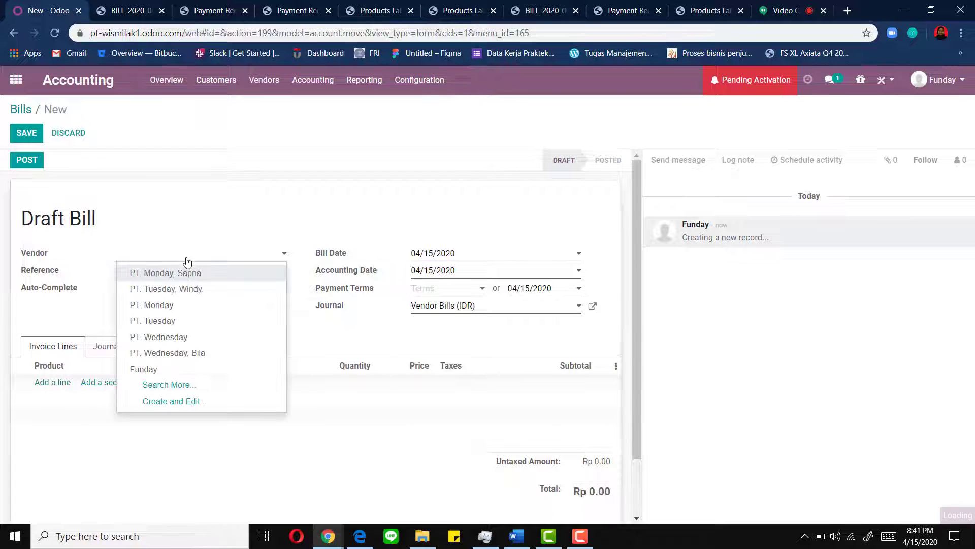
{"action": "left_click", "coordinate": [184, 360]}
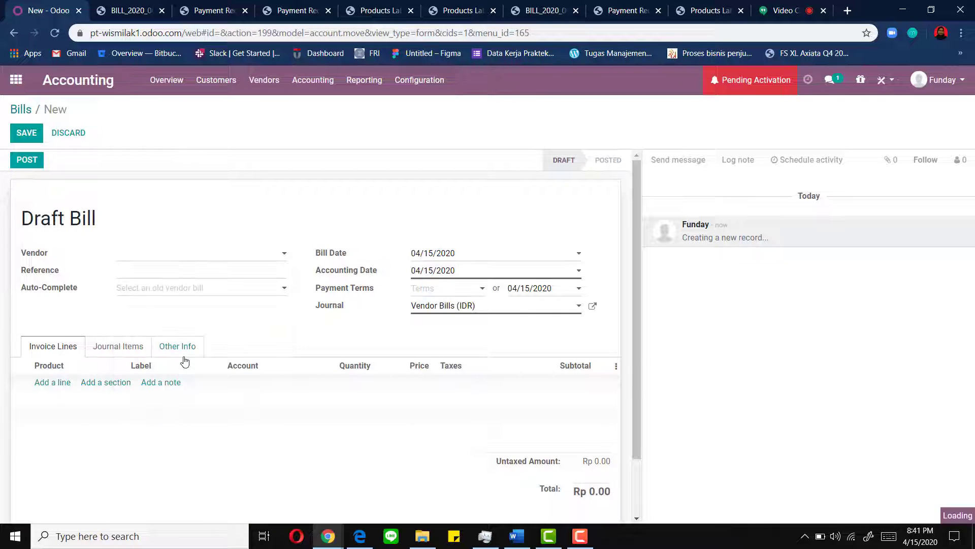
{"action": "left_click", "coordinate": [142, 272]}
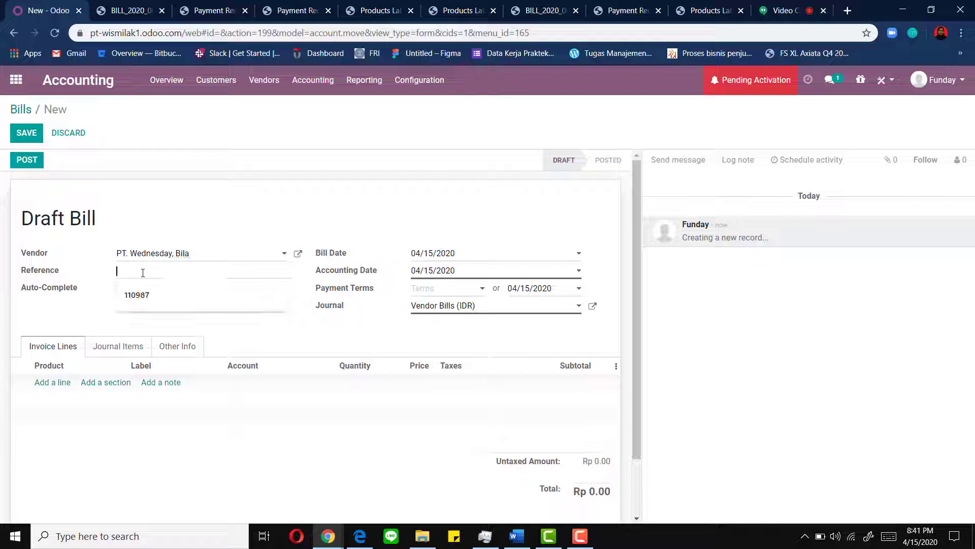
{"action": "type", "text": "23456"}
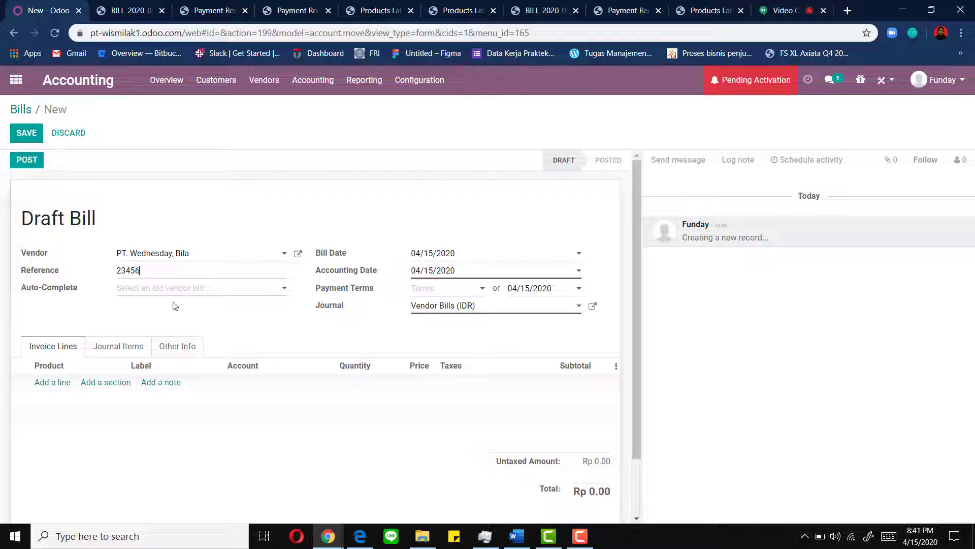
{"action": "left_click", "coordinate": [436, 293]}
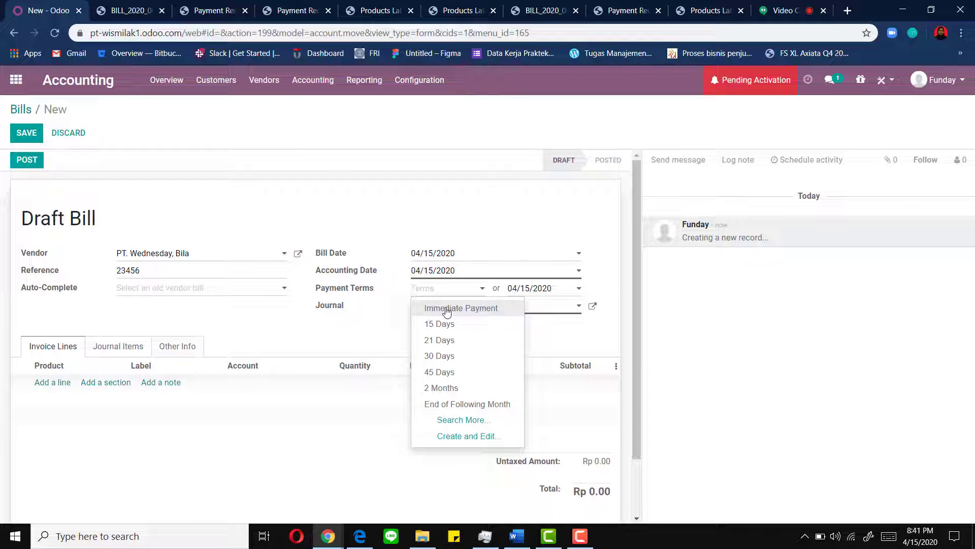
{"action": "left_click", "coordinate": [446, 309]}
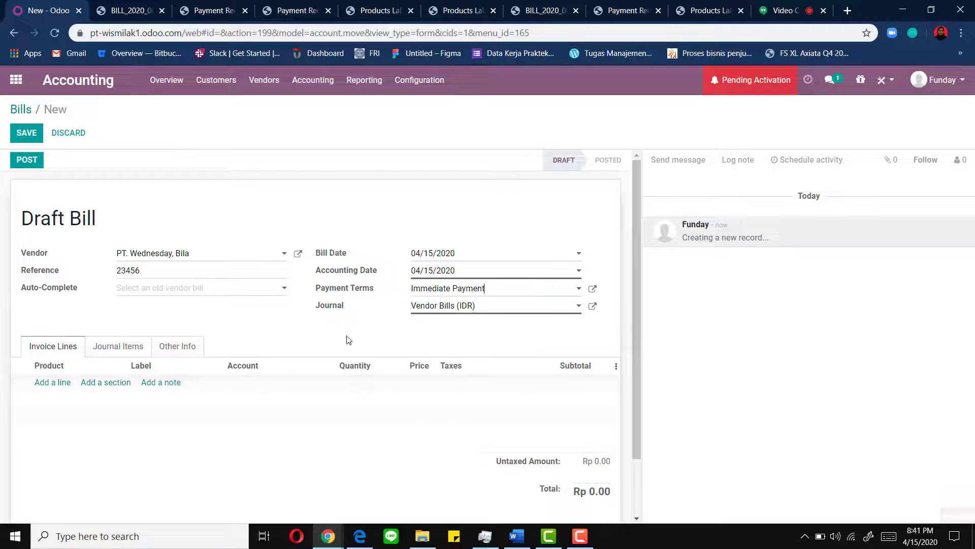
- Add one [B2003] Saus Perasa line and save the draft bill
{"action": "left_click", "coordinate": [53, 385]}
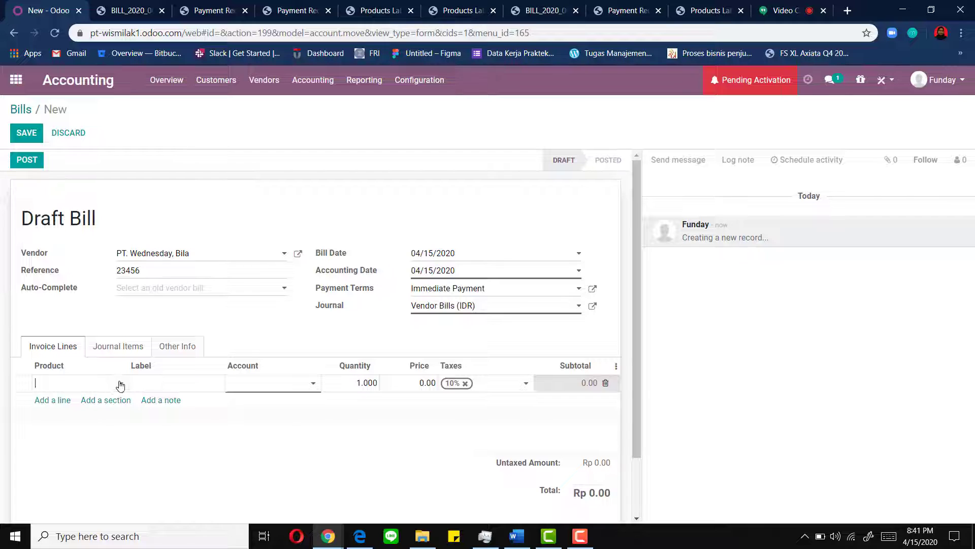
{"action": "left_click", "coordinate": [120, 385]}
{"action": "left_click", "coordinate": [109, 432]}
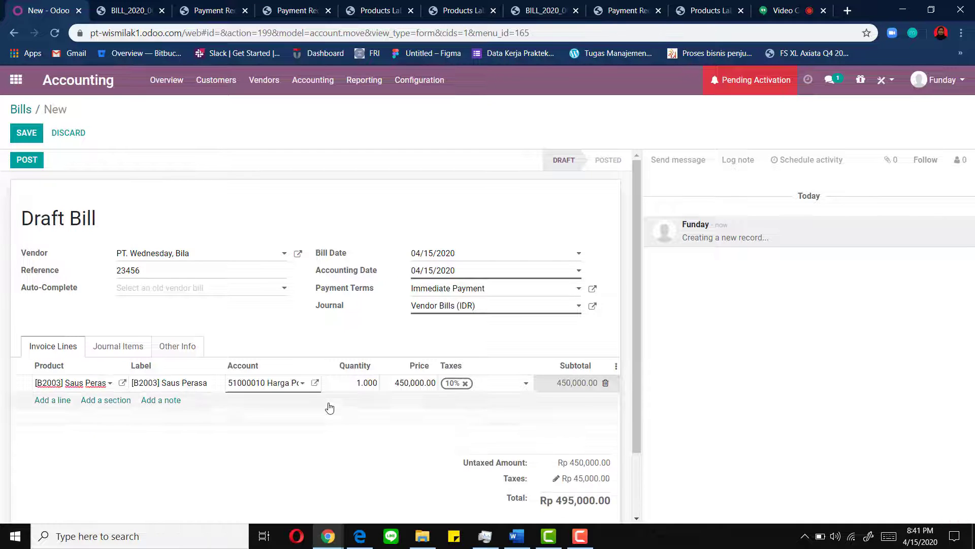
{"action": "left_click", "coordinate": [28, 134]}
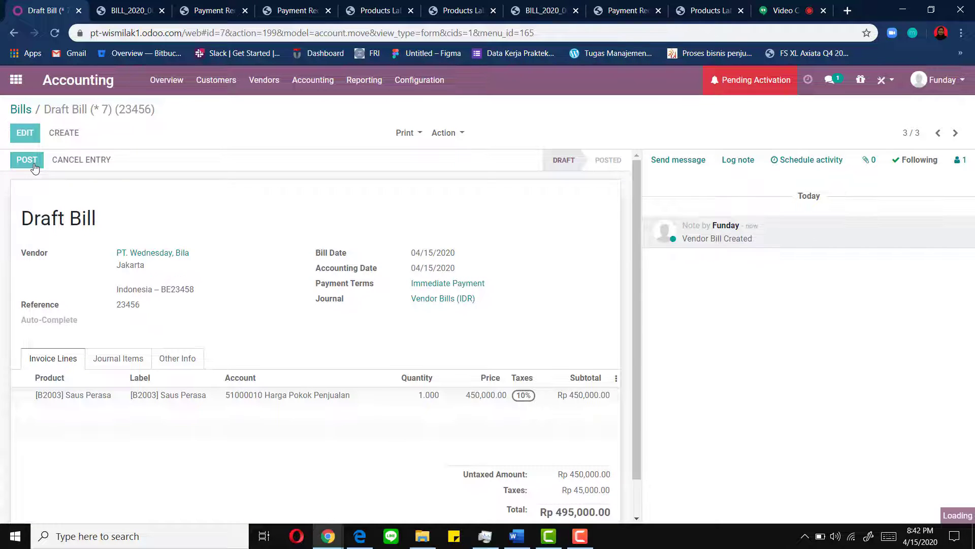
- Print BILL/2020/0003 as an invoice PDF and check its Rp 495,000.00 total
{"action": "left_click", "coordinate": [405, 133]}
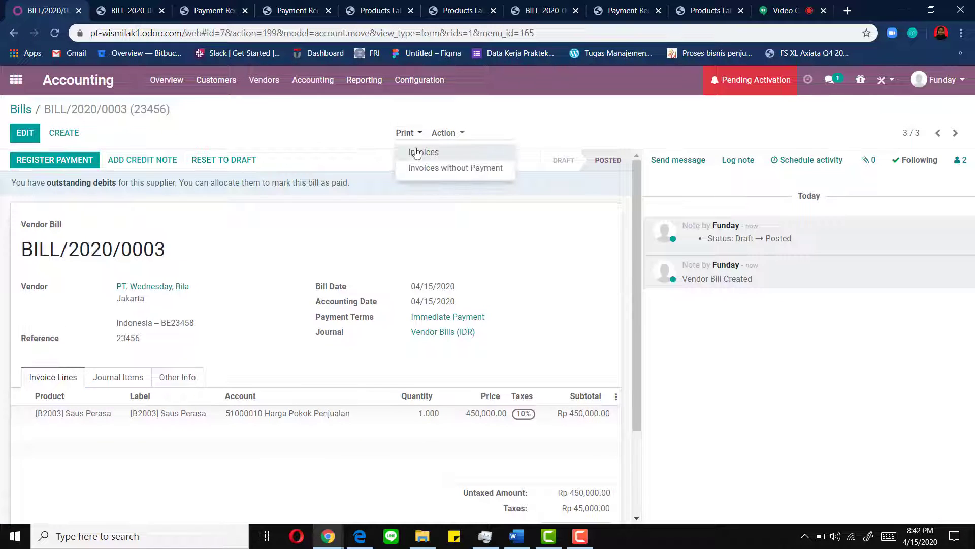
{"action": "left_click", "coordinate": [417, 152]}
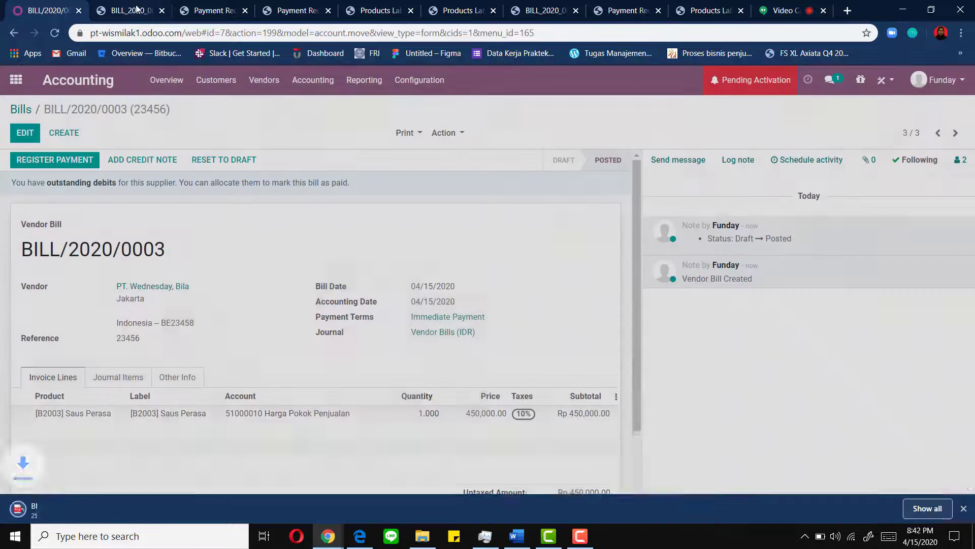
{"action": "left_click", "coordinate": [54, 510]}
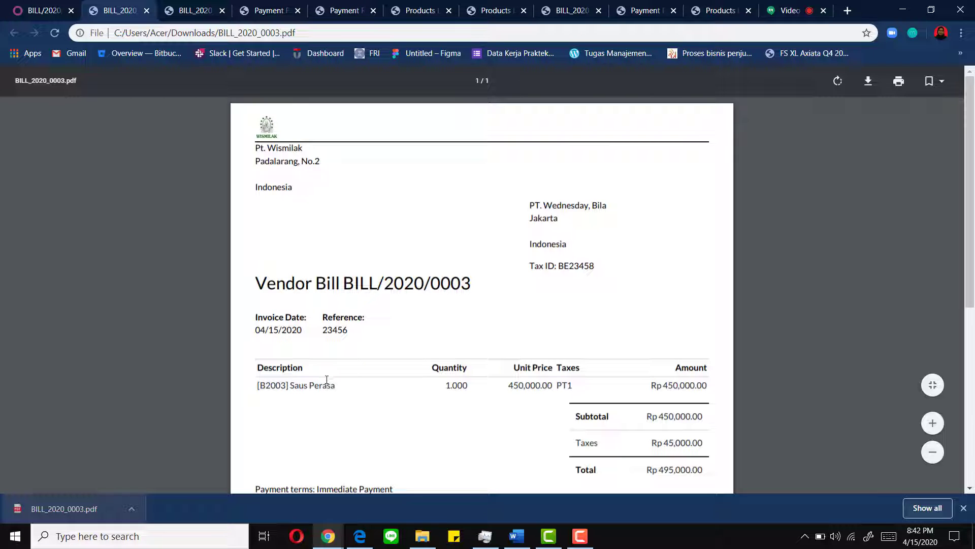
{"action": "scroll", "coordinate": [330, 384], "scroll_direction": "down", "scroll_amount": 1}
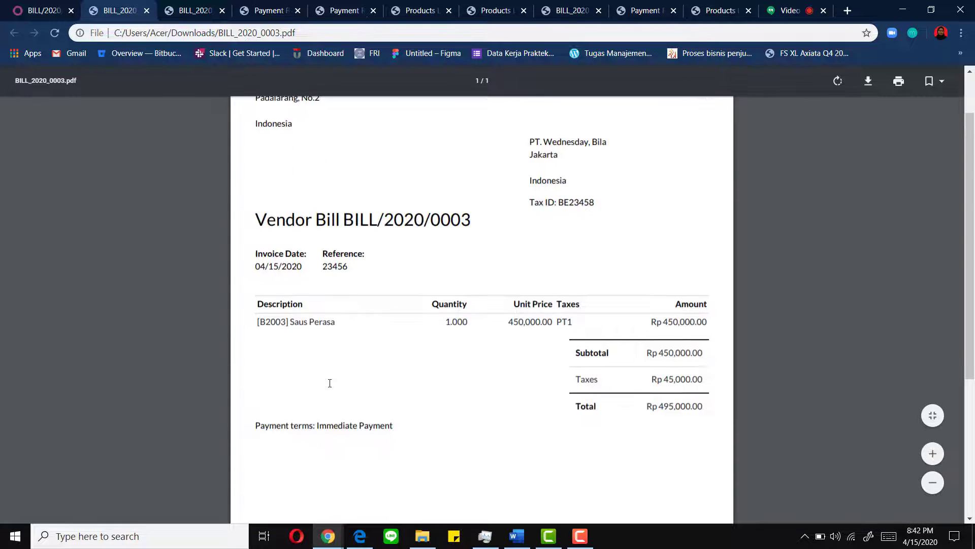
{"action": "scroll", "coordinate": [330, 384], "scroll_direction": "up", "scroll_amount": 1}
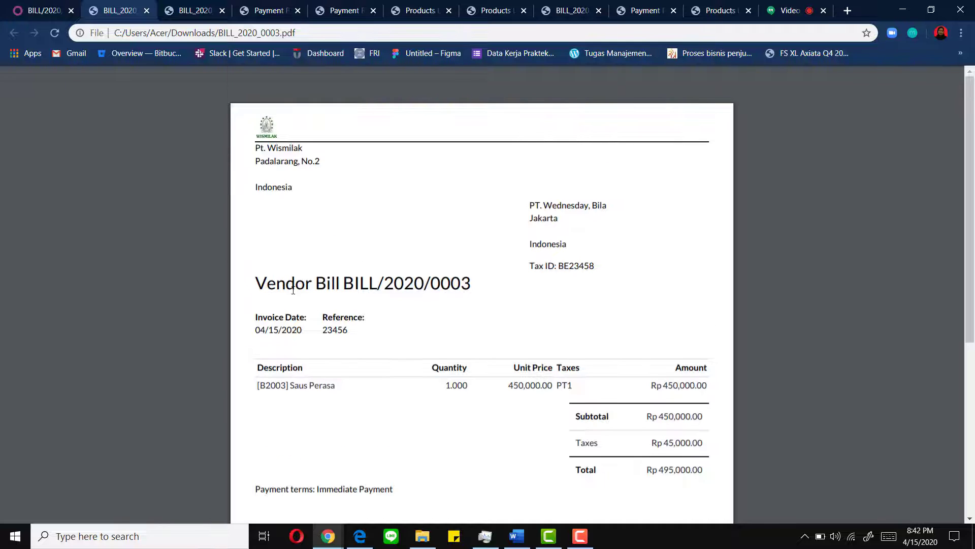
{"action": "left_click", "coordinate": [43, 10]}
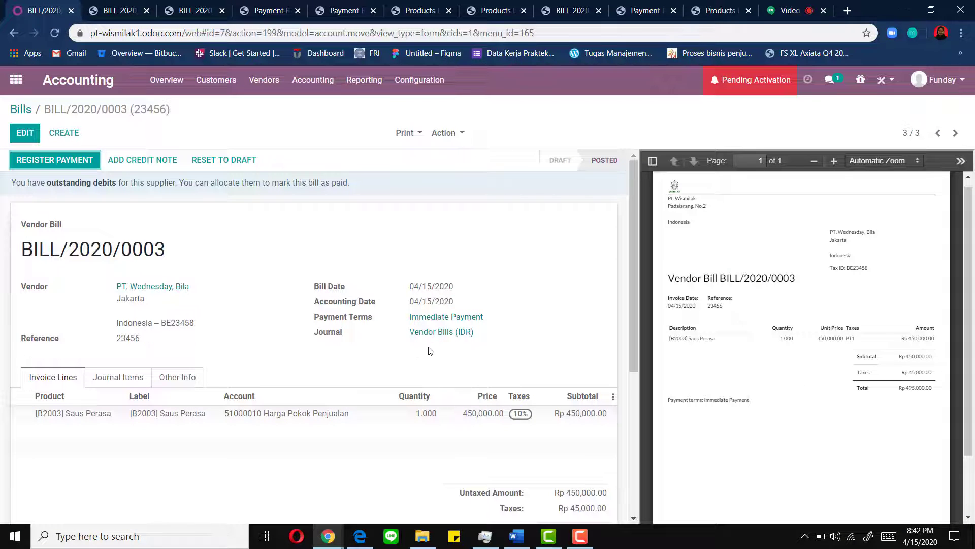
{"action": "left_click", "coordinate": [517, 536]}
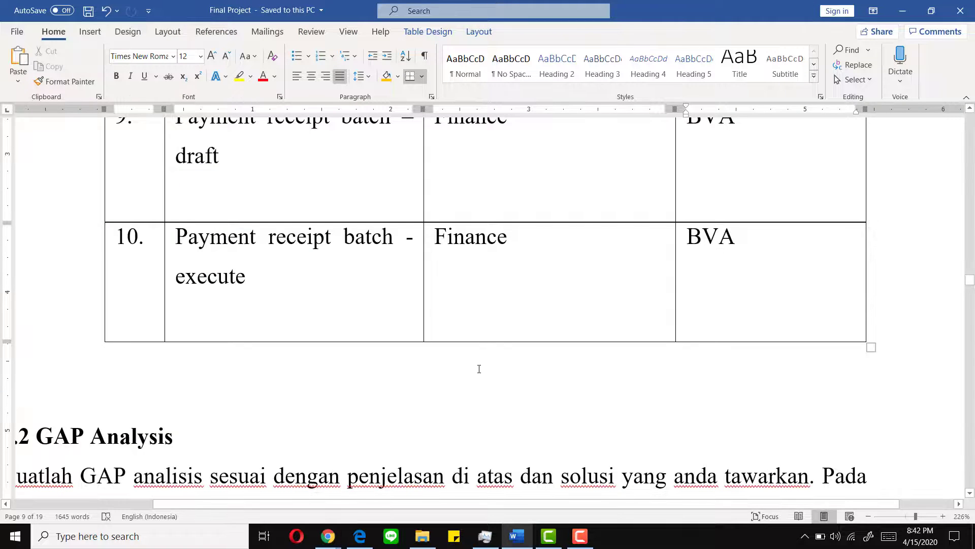
{"action": "scroll", "coordinate": [479, 369], "scroll_direction": "up", "scroll_amount": 15}
{"action": "scroll", "coordinate": [479, 369], "scroll_direction": "up", "scroll_amount": 10}
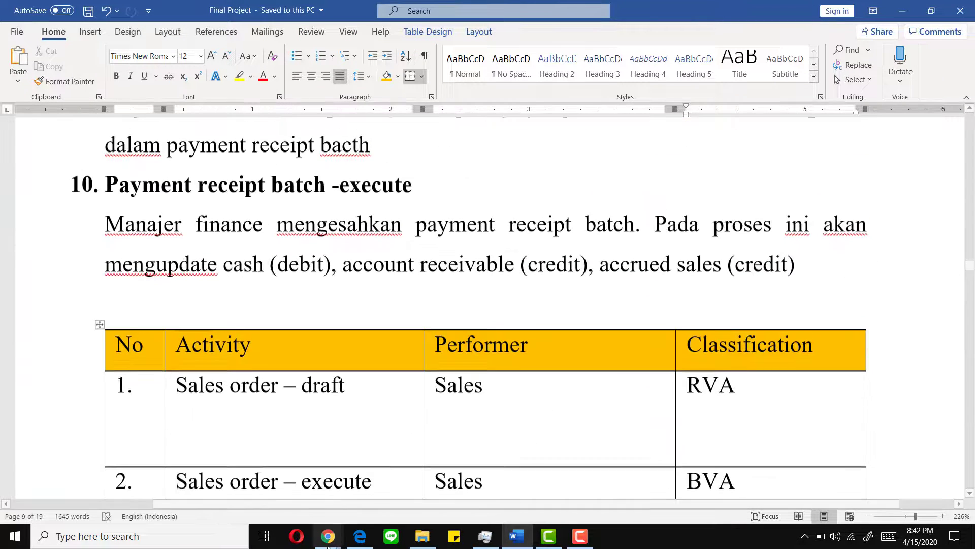
{"action": "mouse_move", "coordinate": [328, 536]}
{"action": "left_click", "coordinate": [293, 489]}
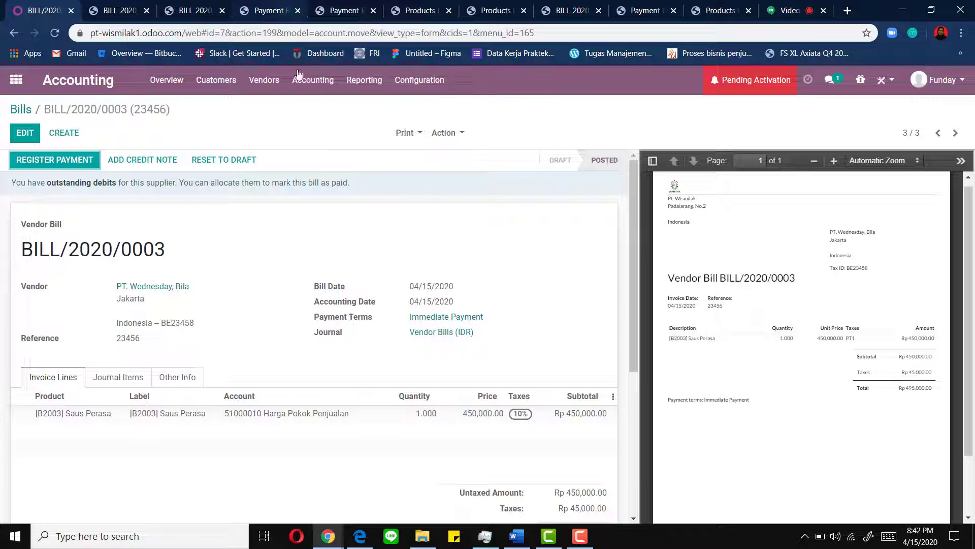
- Export all vendor payments to account.payment (1).xlsx and open it in Excel
{"action": "left_click", "coordinate": [277, 82]}
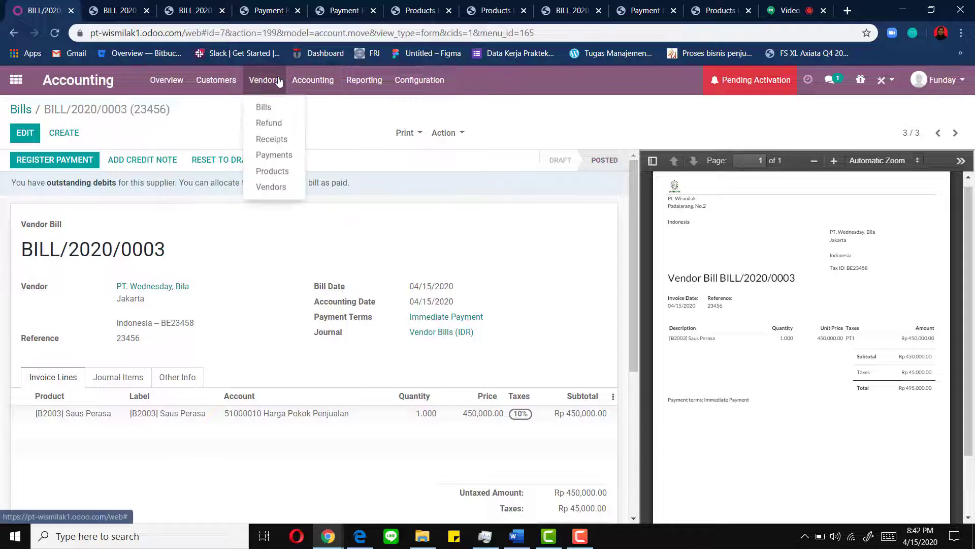
{"action": "left_click", "coordinate": [283, 158]}
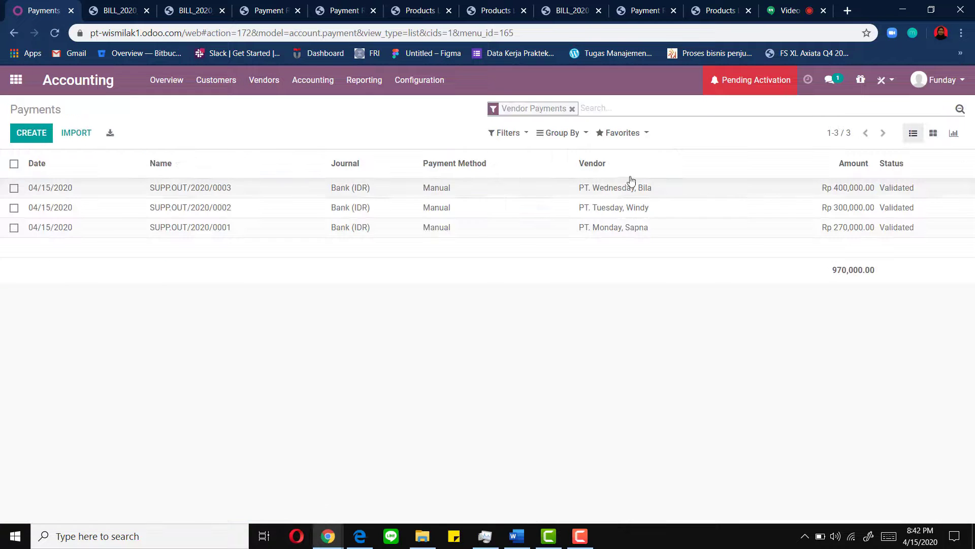
{"action": "left_click", "coordinate": [110, 134]}
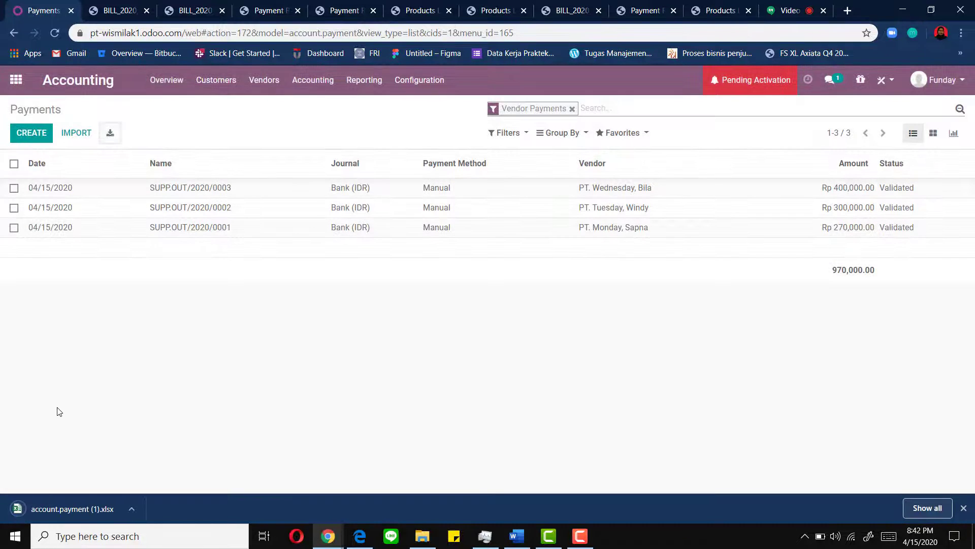
{"action": "left_click", "coordinate": [67, 509]}
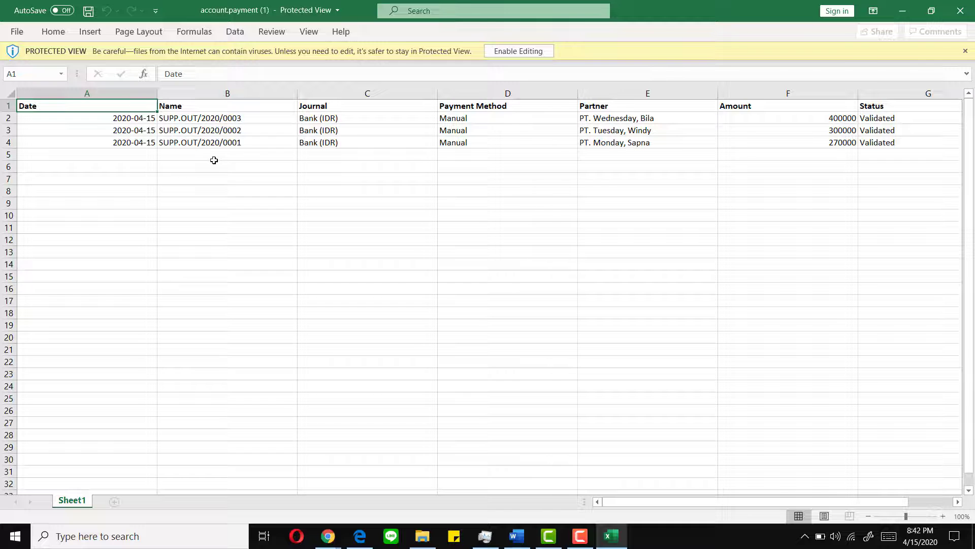
- Minimize the exported payments workbook to show Odoo's Vendor Payments list, then stop the Camtasia recording
{"action": "left_click", "coordinate": [904, 10]}
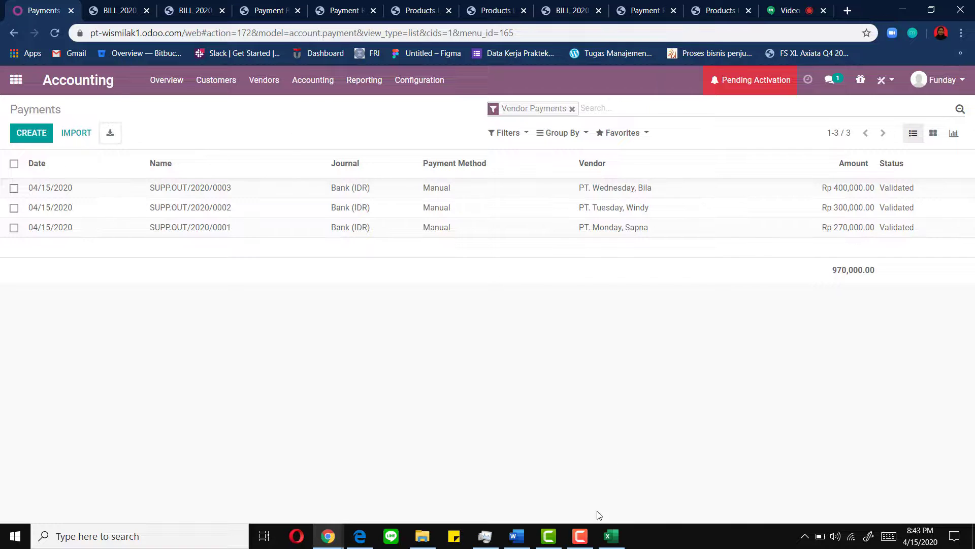
{"action": "left_click", "coordinate": [580, 536]}
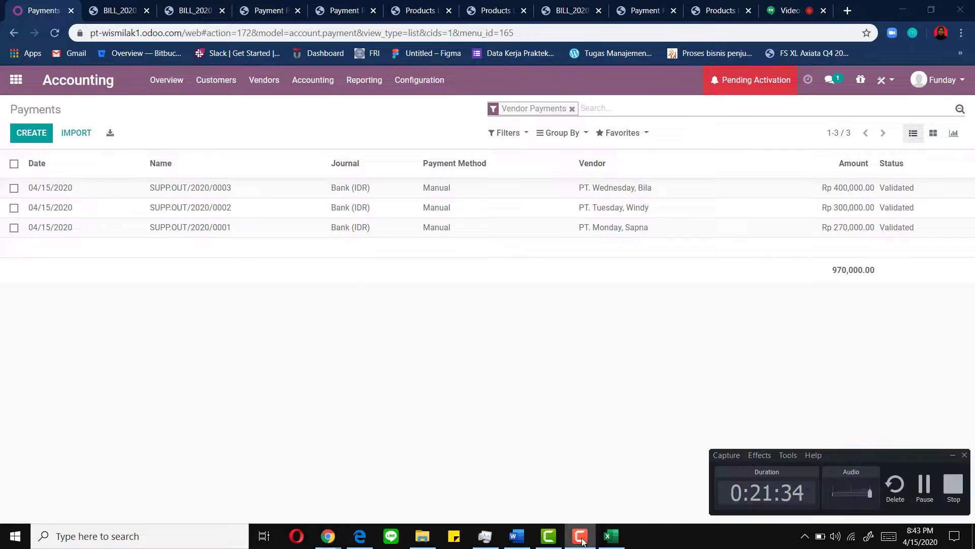
{"action": "left_click", "coordinate": [951, 489]}
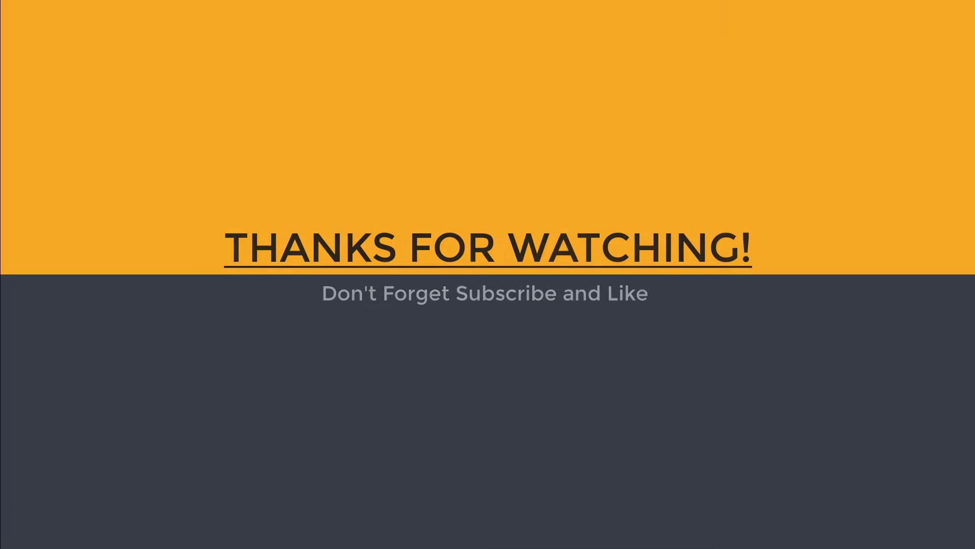